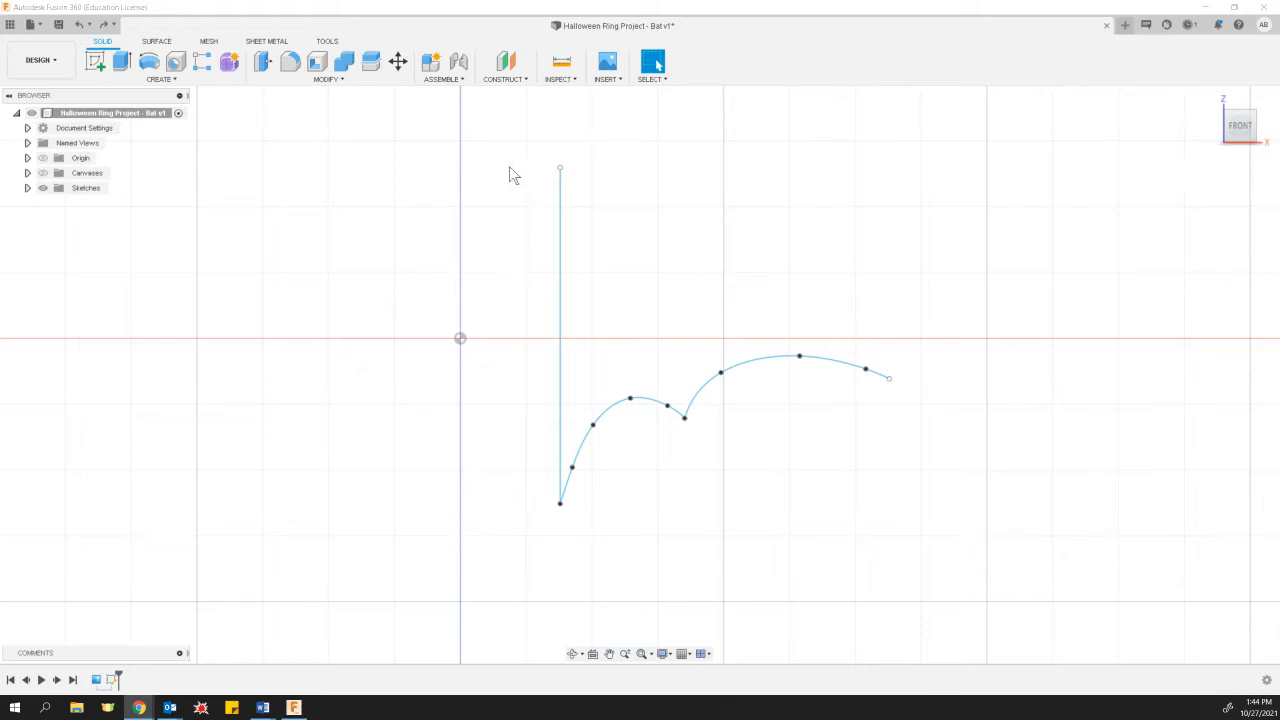
pyautogui.click(609, 80)
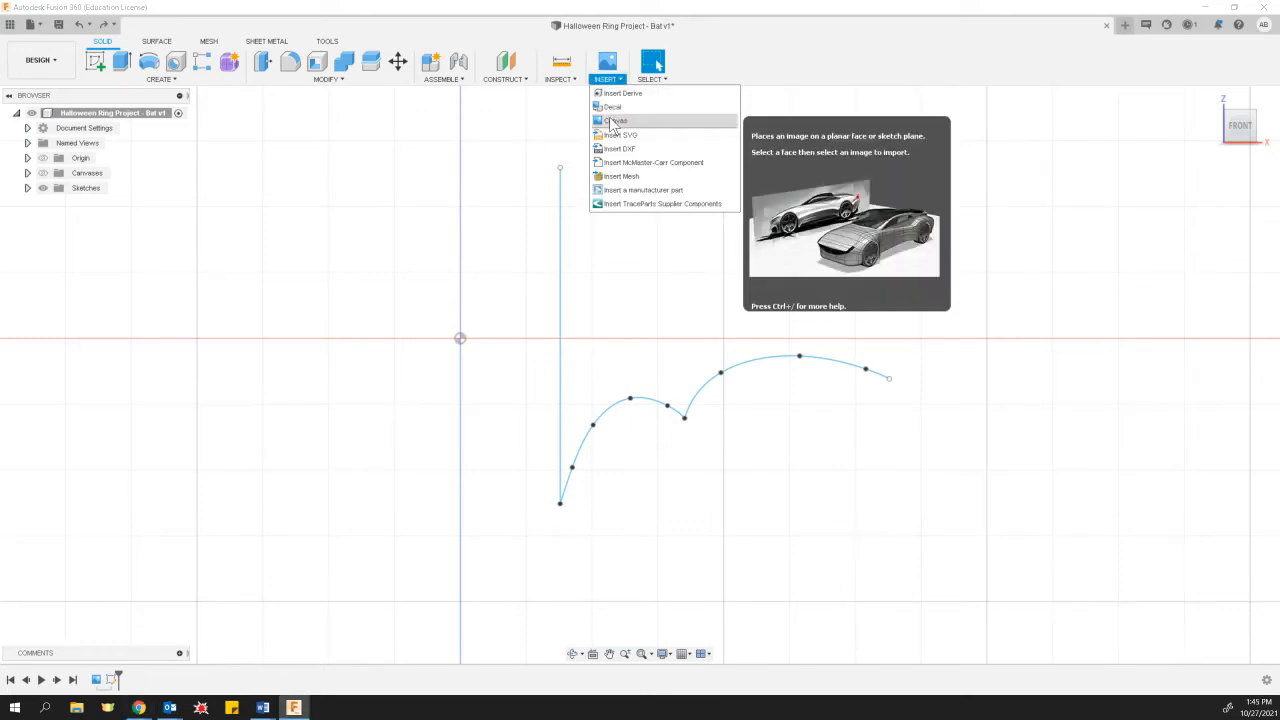
pyautogui.click(614, 120)
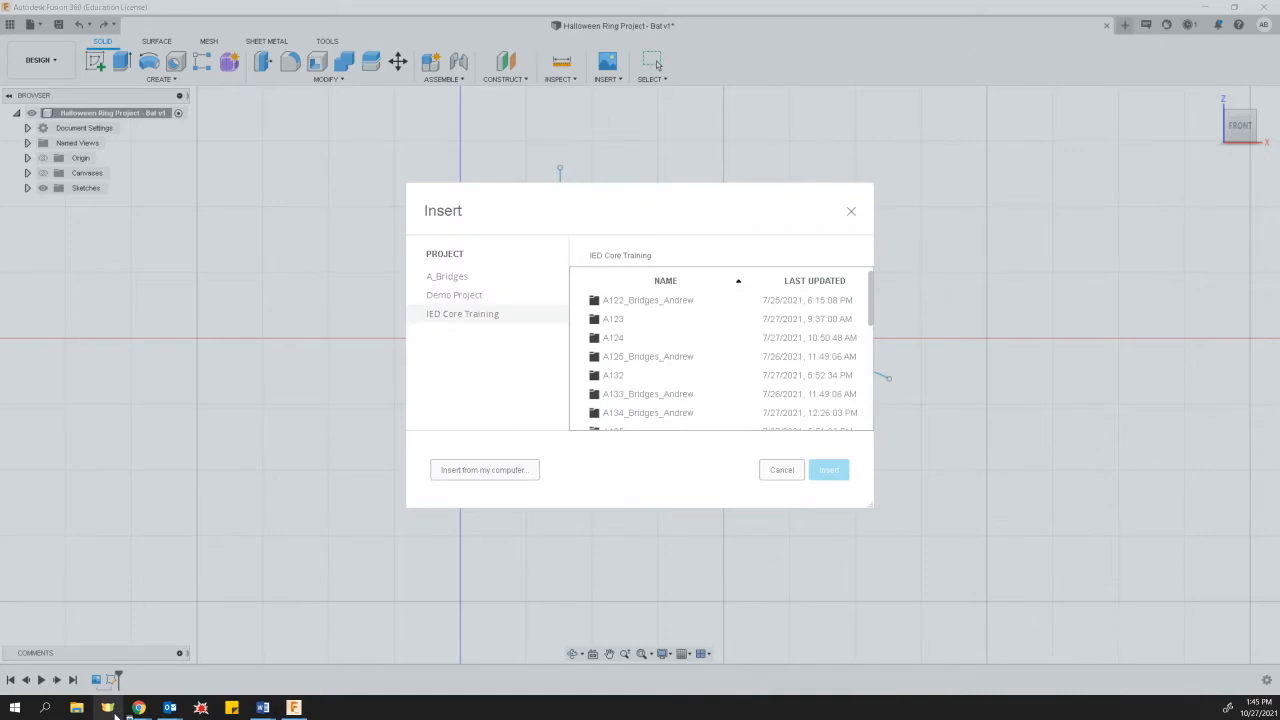
pyautogui.click(484, 469)
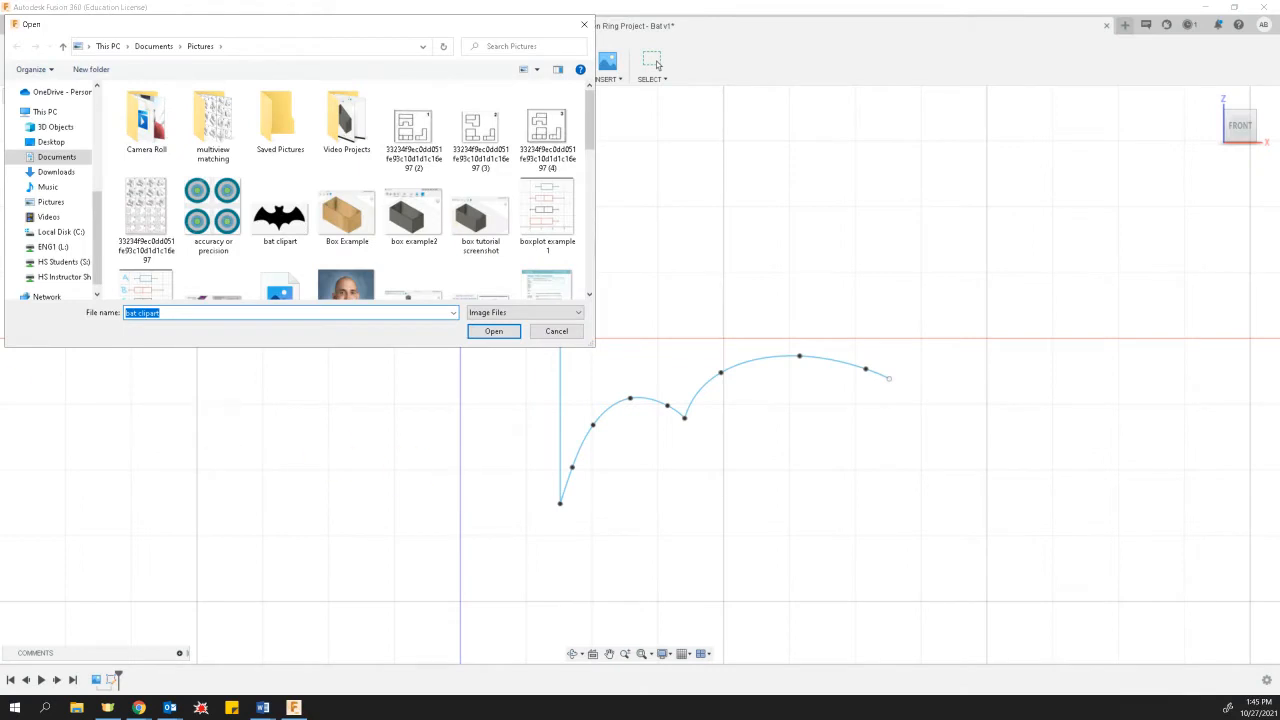
pyautogui.click(268, 218)
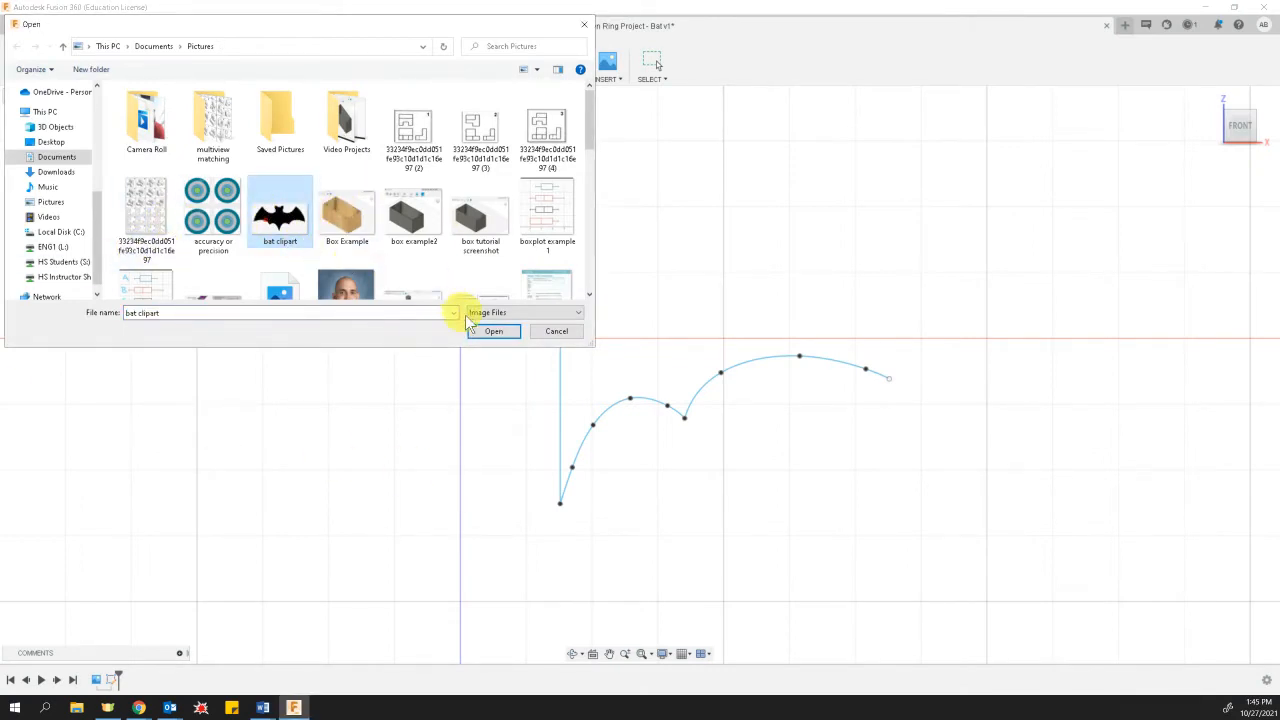
pyautogui.click(556, 331)
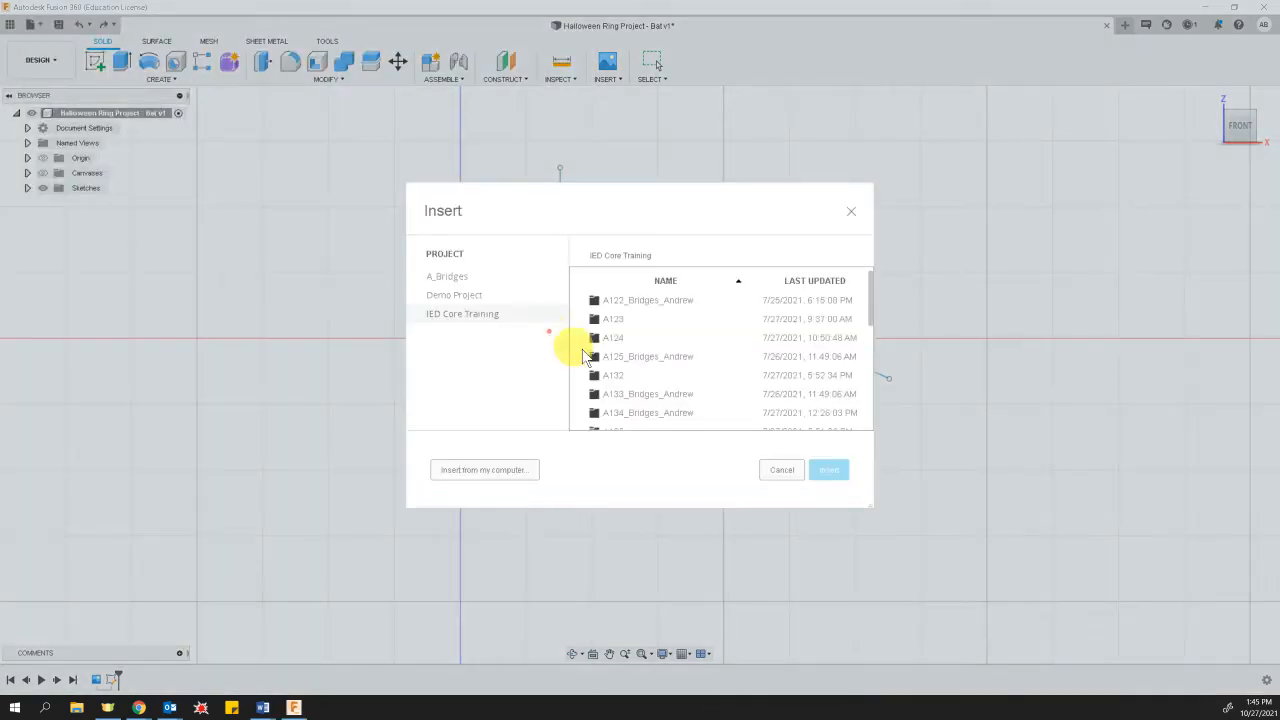
pyautogui.click(782, 472)
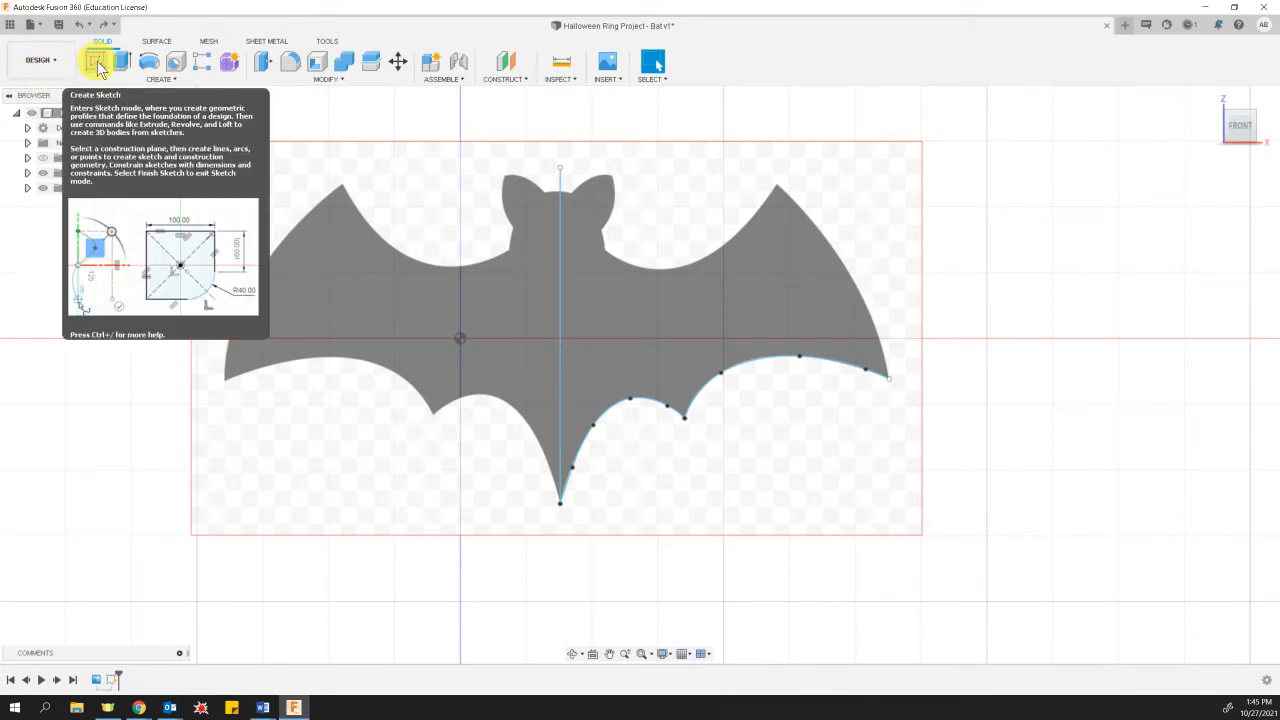
# Edit the existing bat sketch and trace the right wing's outer edge with a spline from the lower wingtip to the upper point.
pyautogui.rightClick(113, 682)
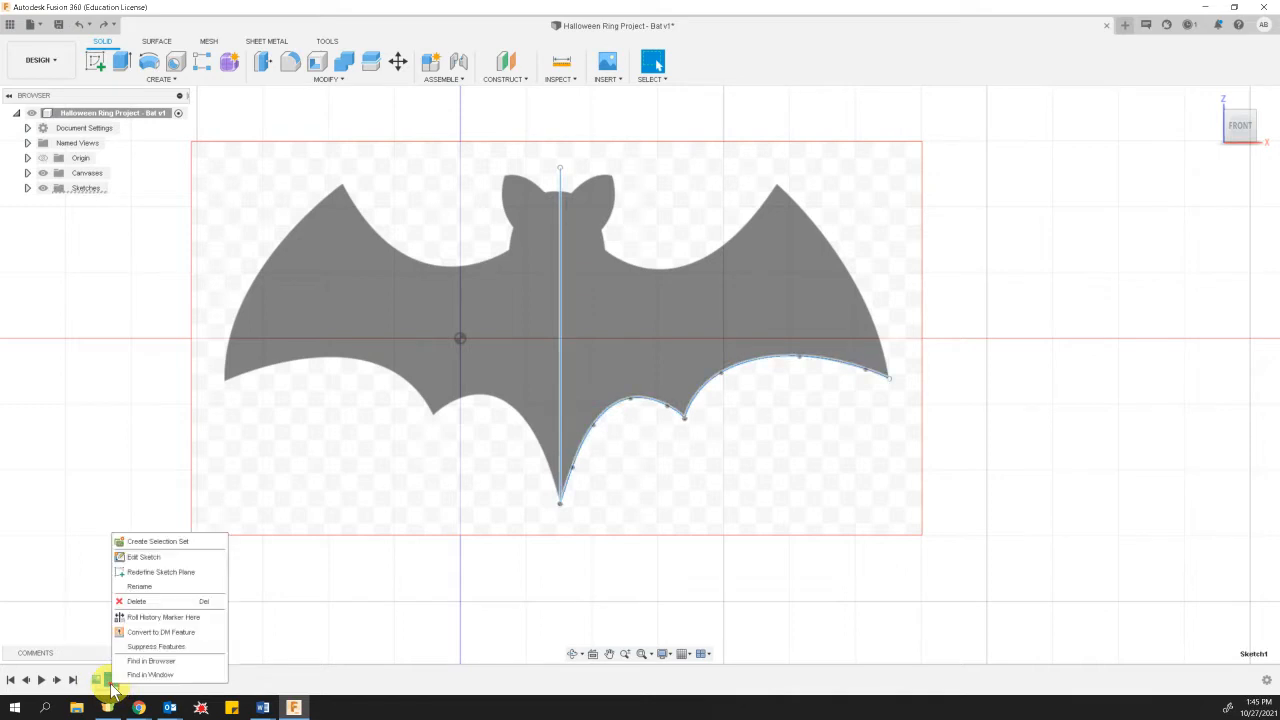
pyautogui.click(144, 557)
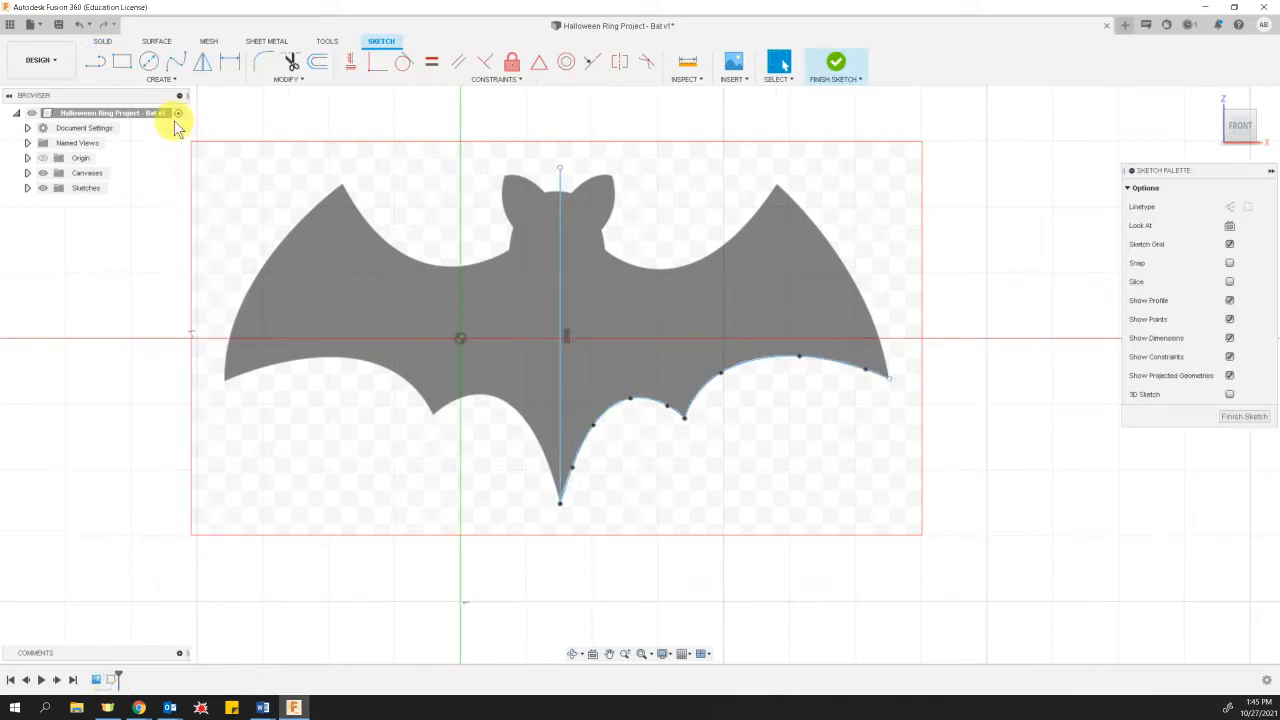
pyautogui.click(175, 62)
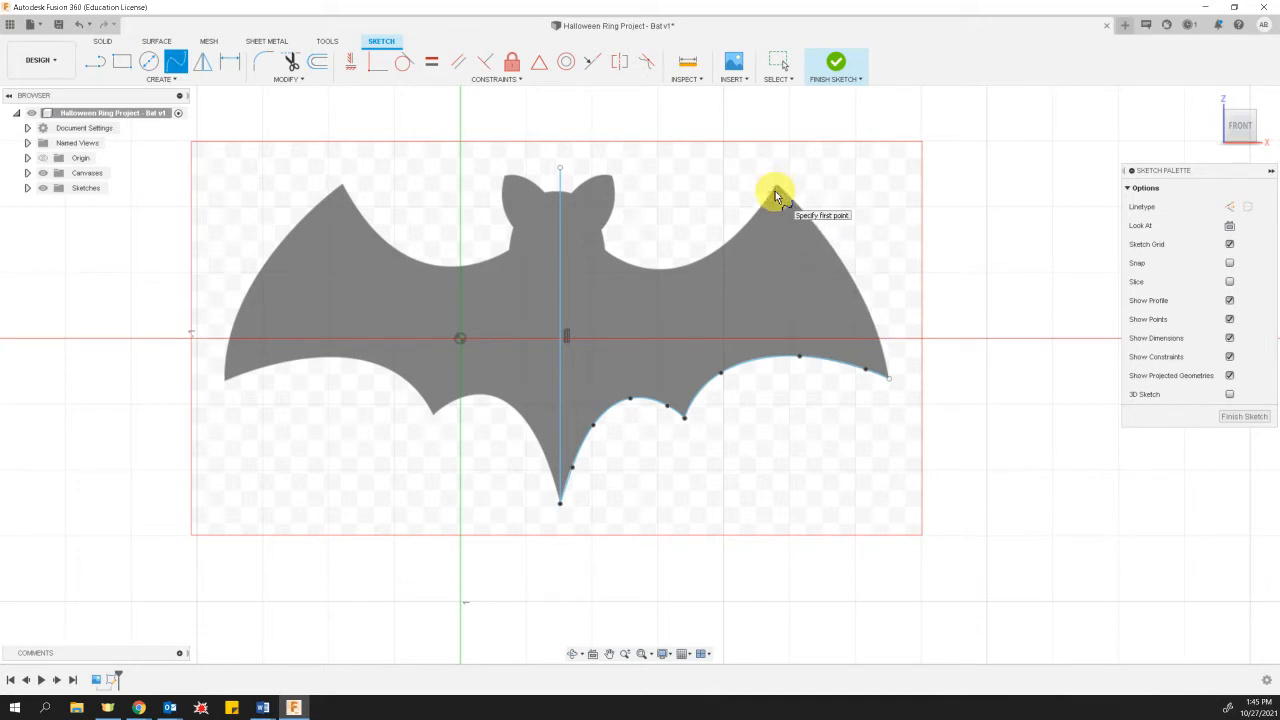
pyautogui.press('Escape')
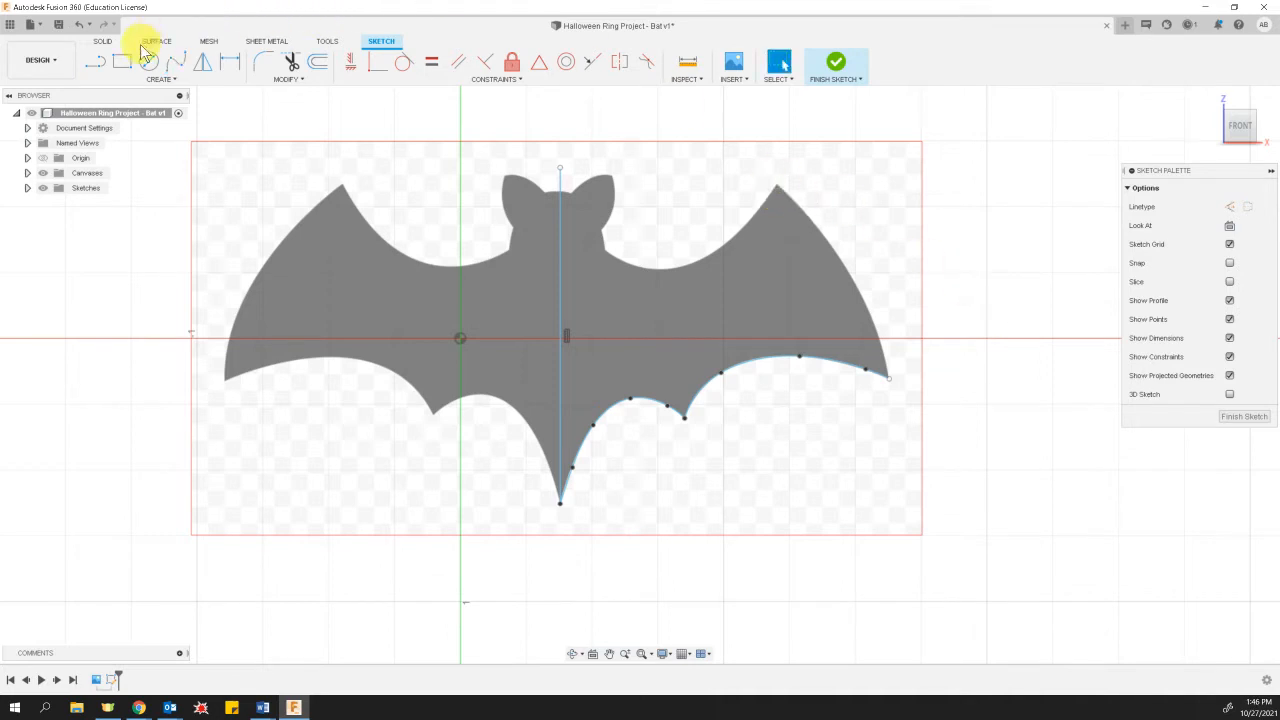
pyautogui.click(175, 64)
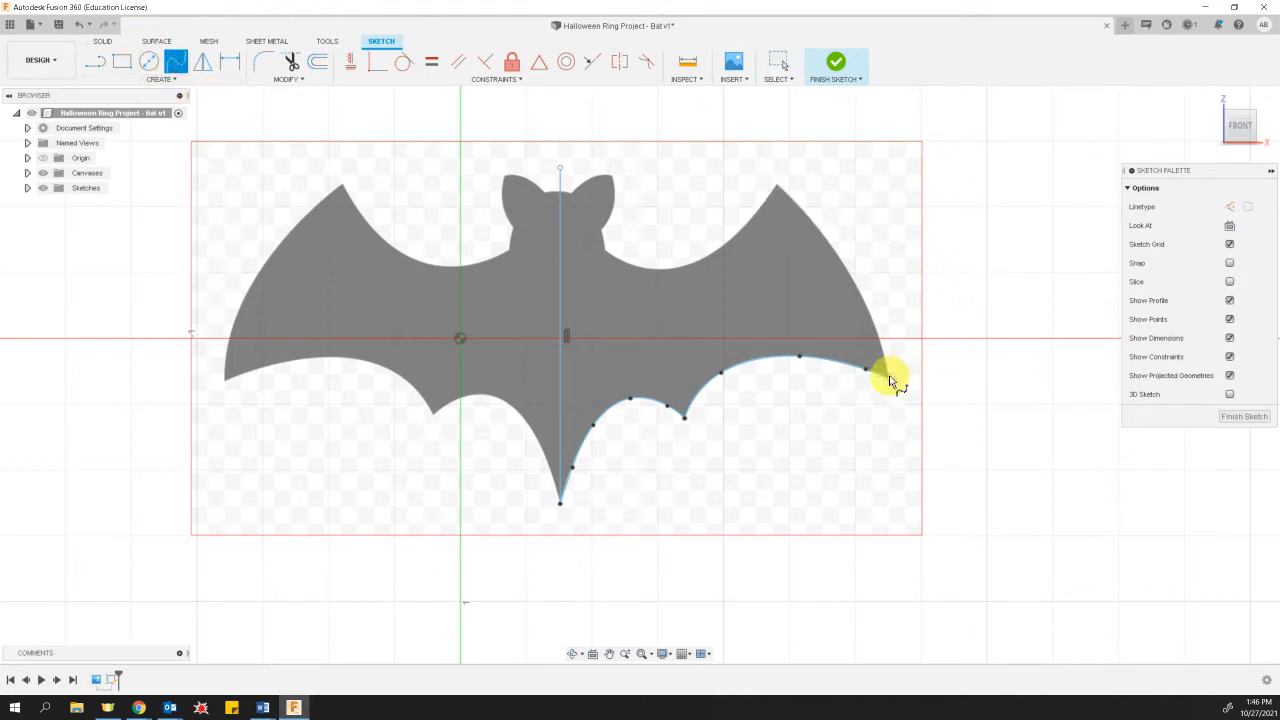
pyautogui.click(860, 295)
pyautogui.click(815, 222)
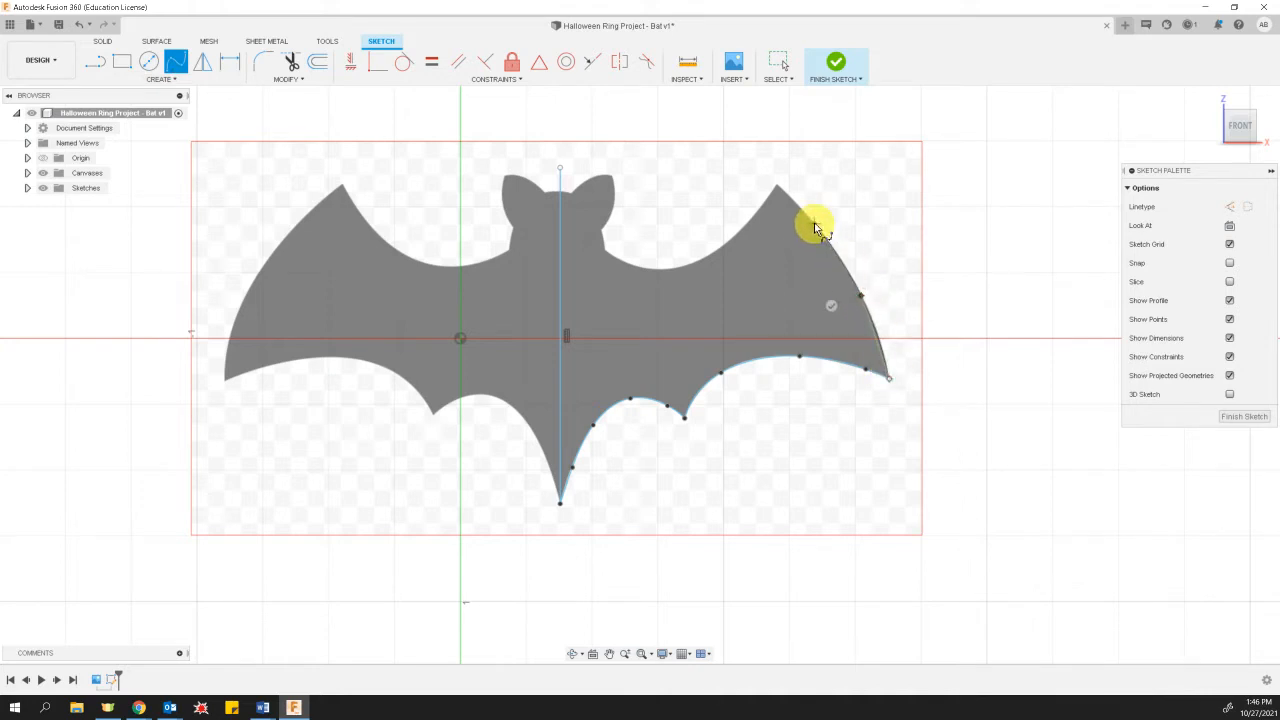
pyautogui.doubleClick(776, 186)
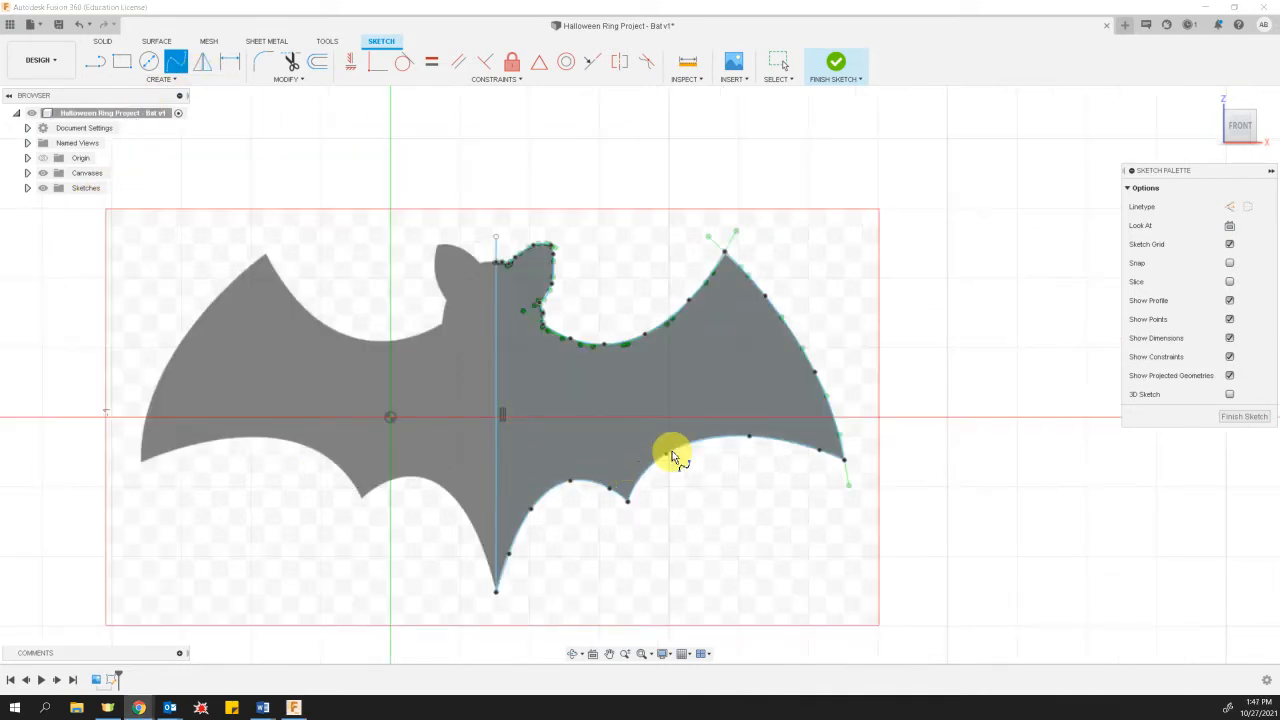
# Replace the overlong vertical centre line with a line from the outline's endpoint atop the head to the bottom tip of the bat.
pyautogui.click(97, 66)
pyautogui.press('Escape')
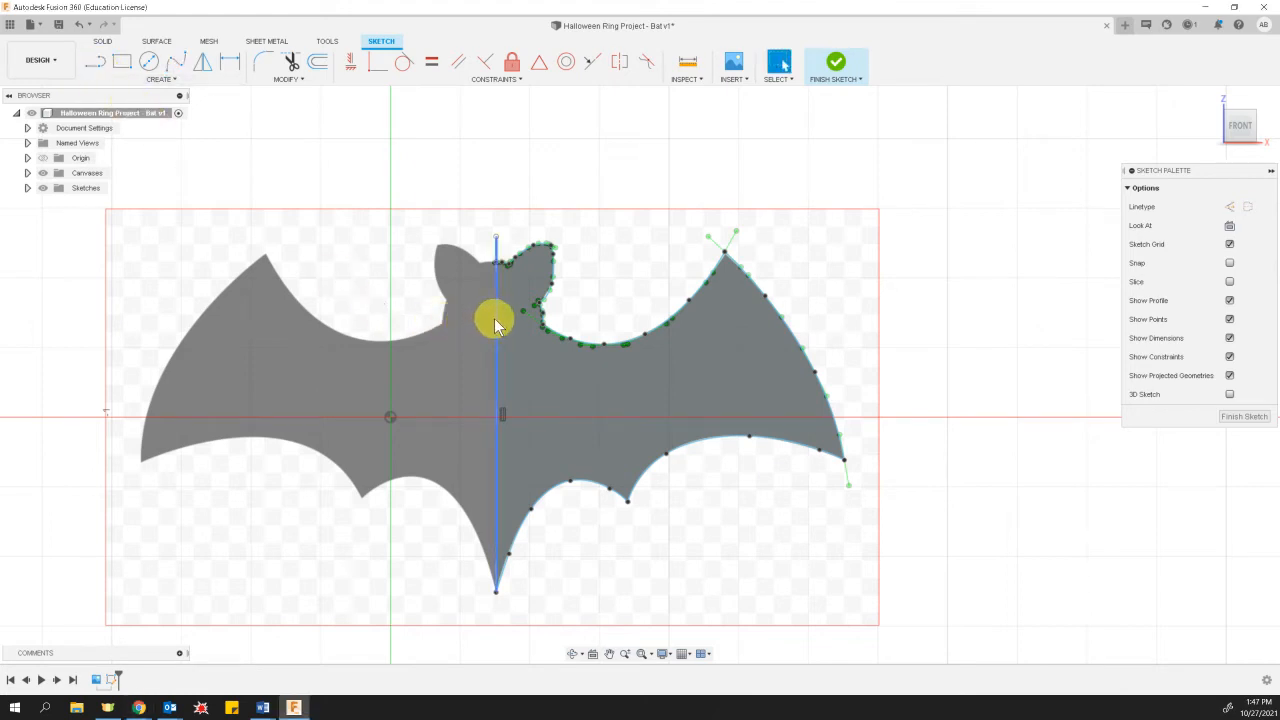
pyautogui.click(497, 322)
pyautogui.press('Delete')
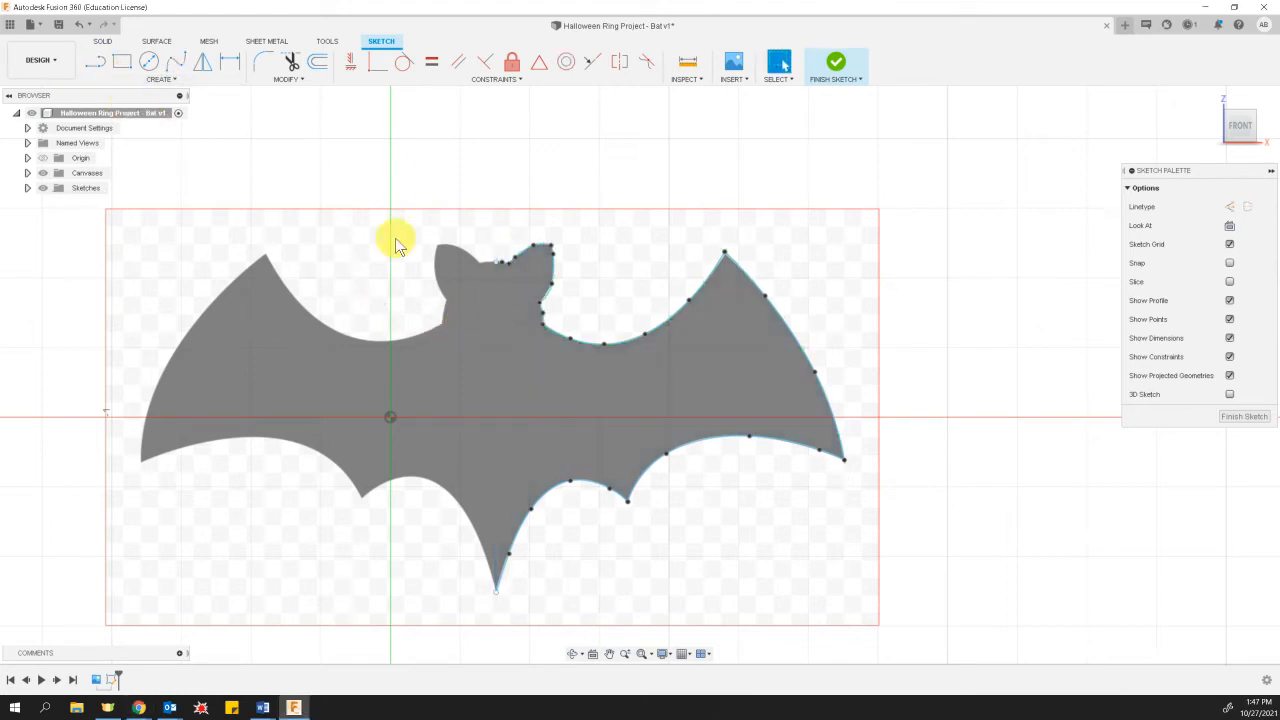
pyautogui.click(97, 64)
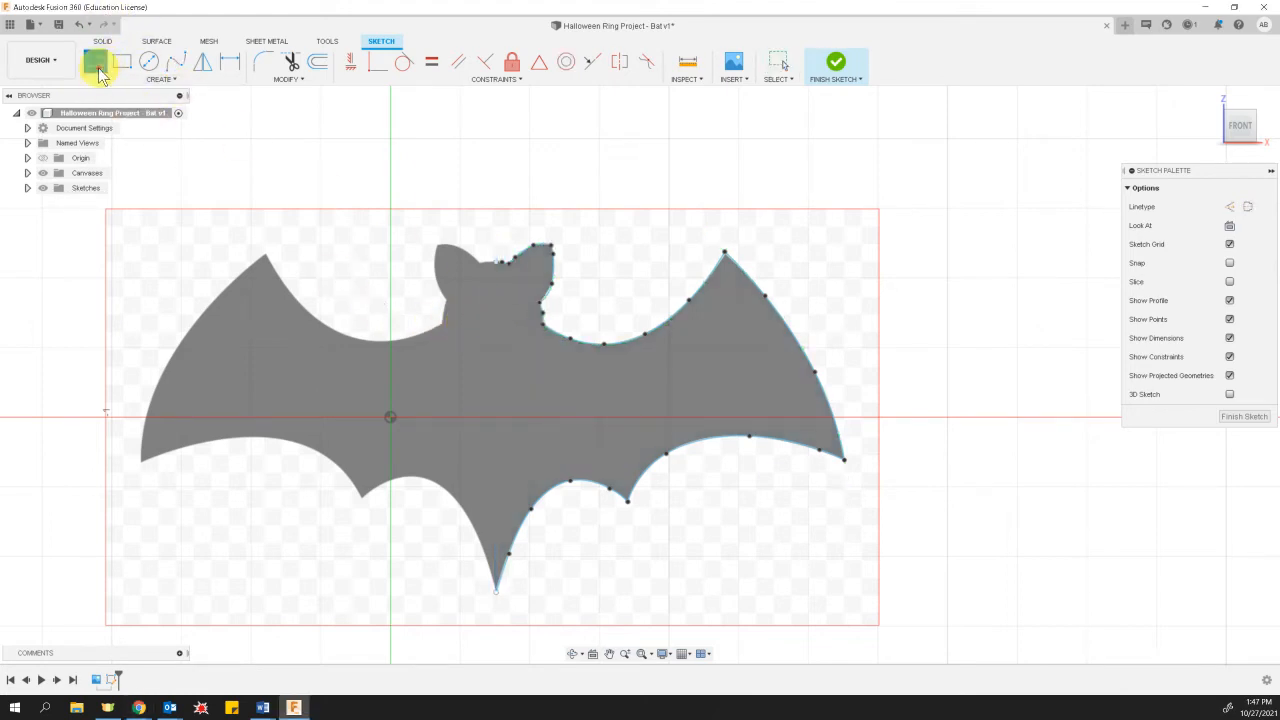
pyautogui.click(497, 265)
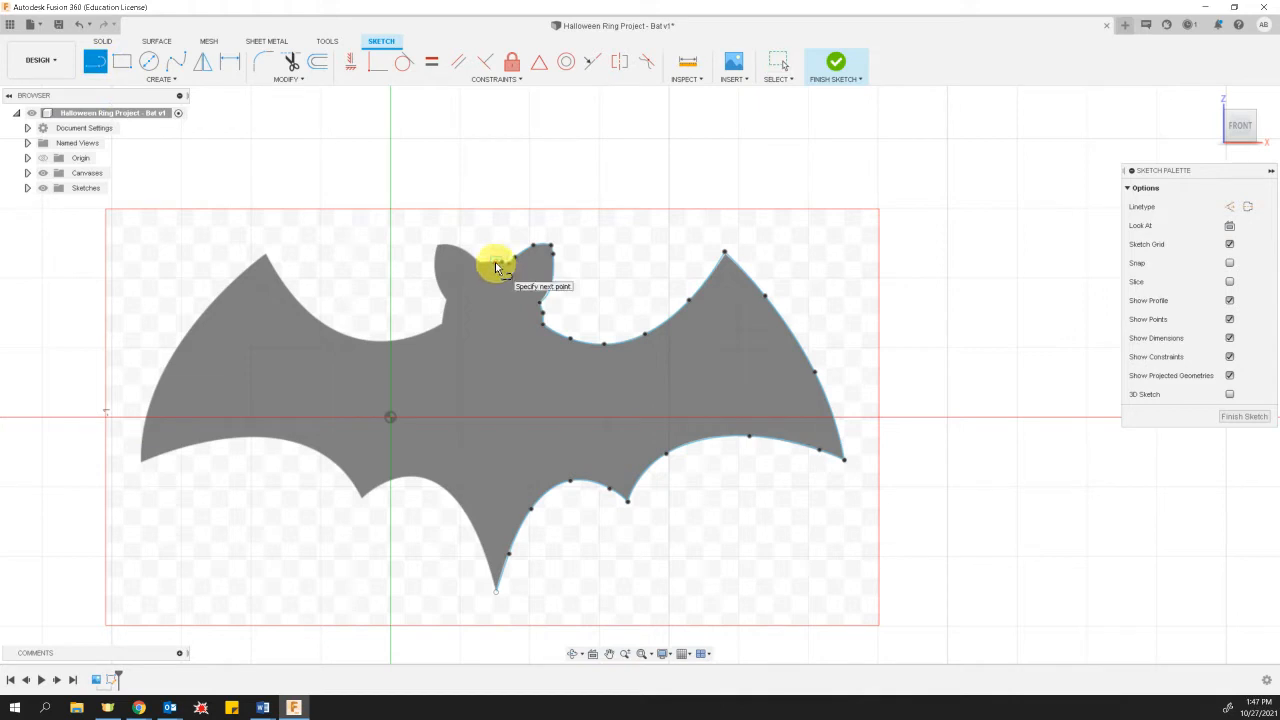
pyautogui.doubleClick(494, 590)
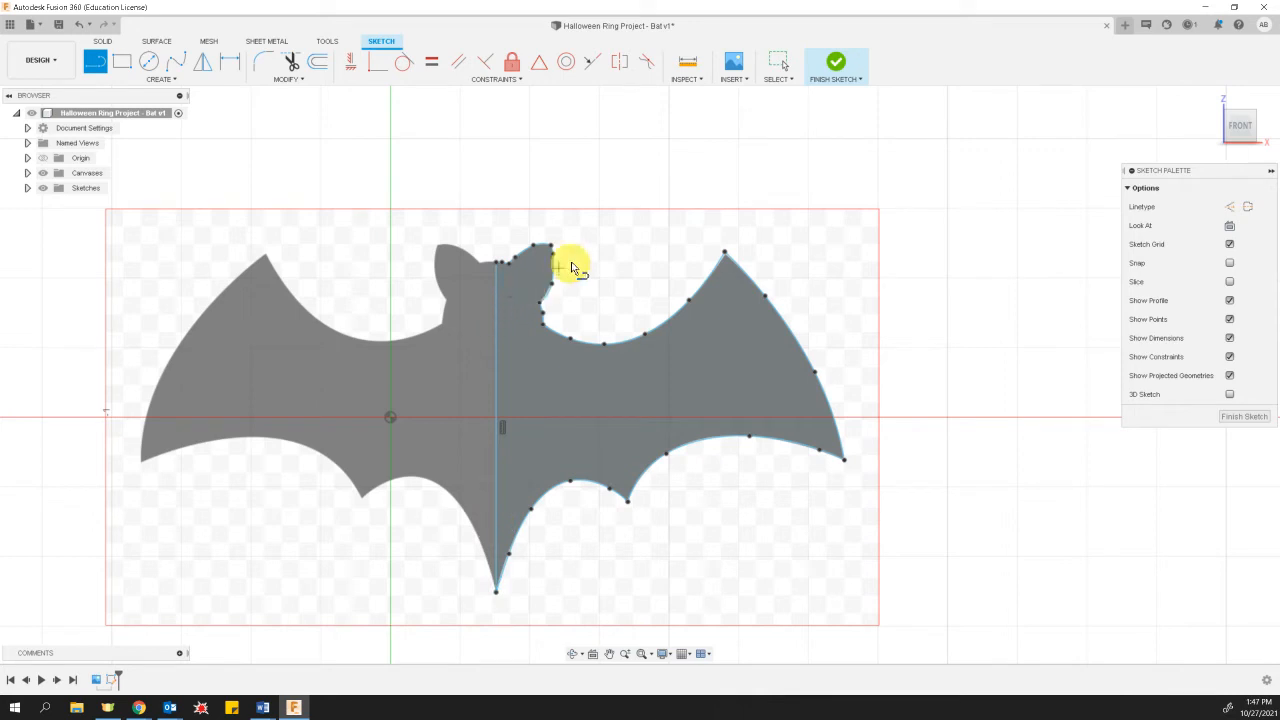
# Mirror all the splines of the bat's right half about the vertical centre line.
pyautogui.click(201, 66)
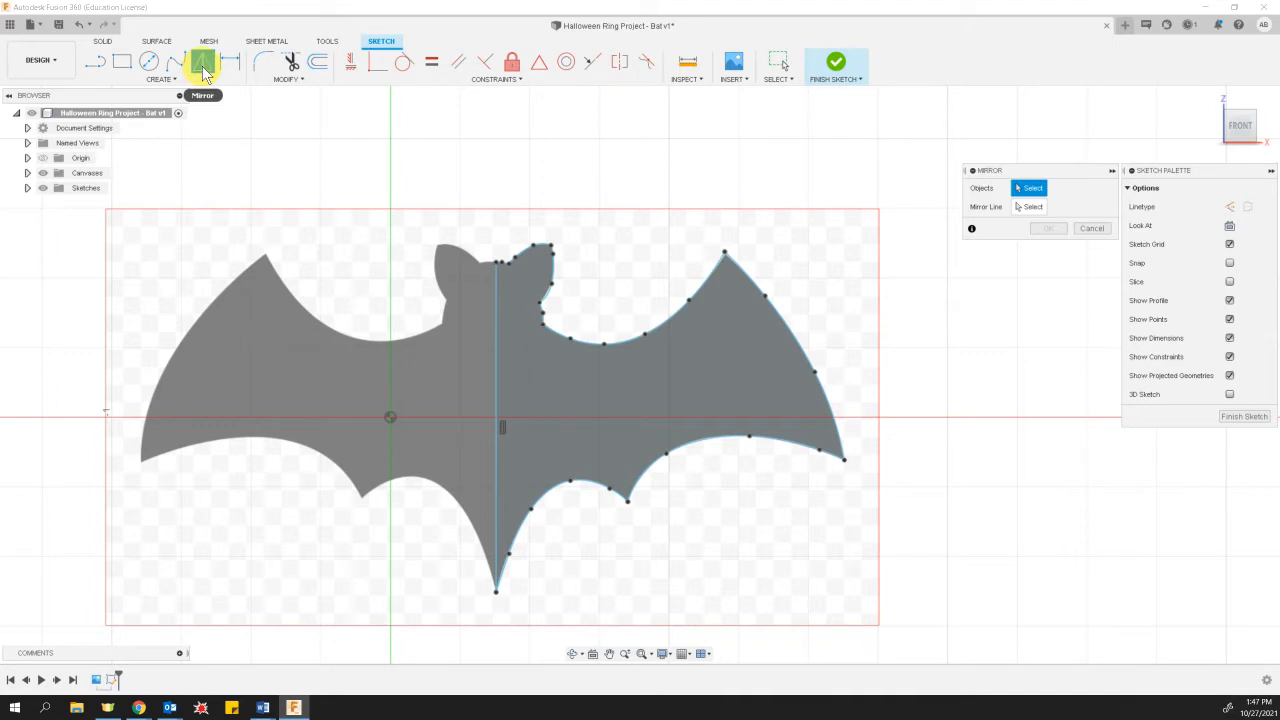
pyautogui.moveTo(995, 174); pyautogui.dragTo(958, 198)
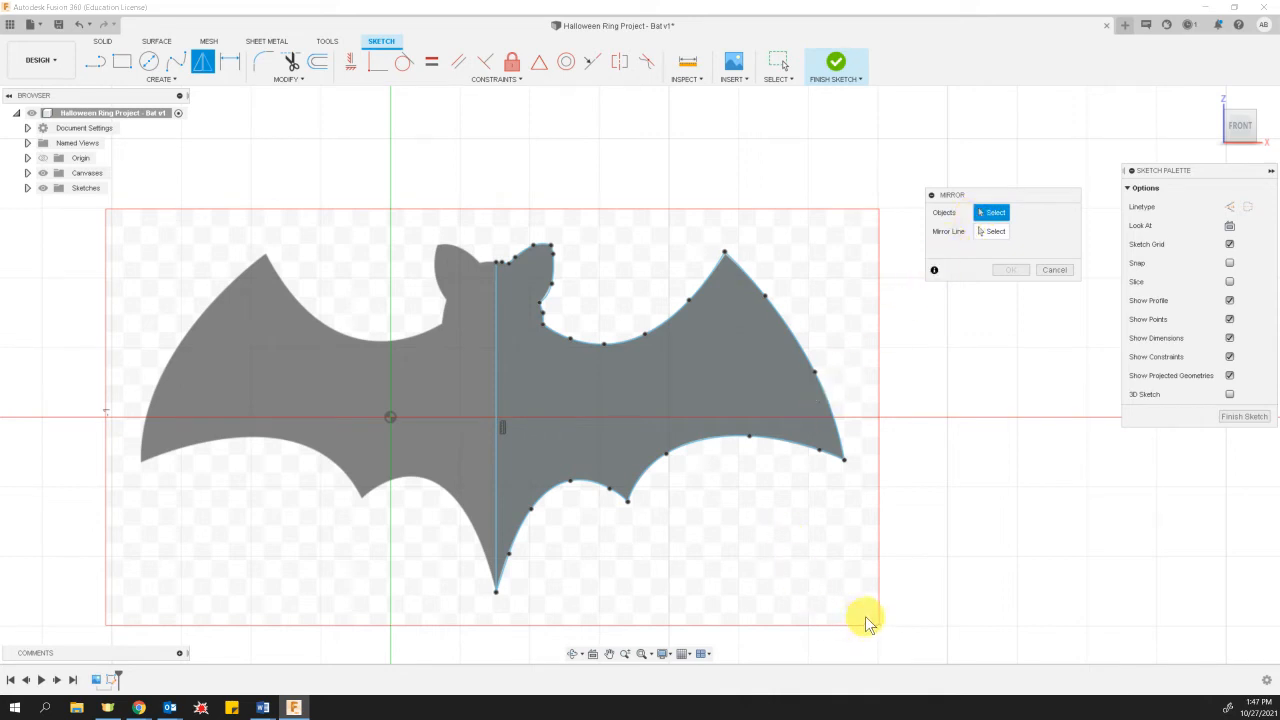
pyautogui.moveTo(870, 613); pyautogui.dragTo(501, 238)
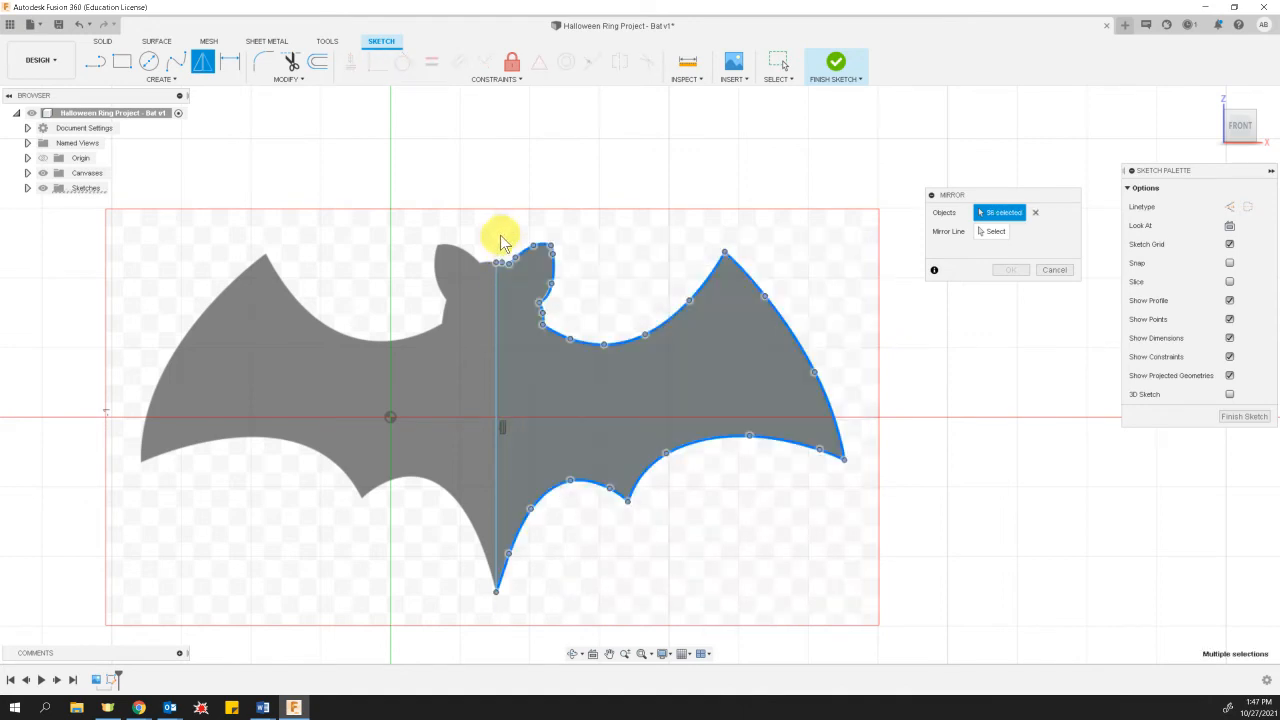
pyautogui.scroll(3, 495, 242)
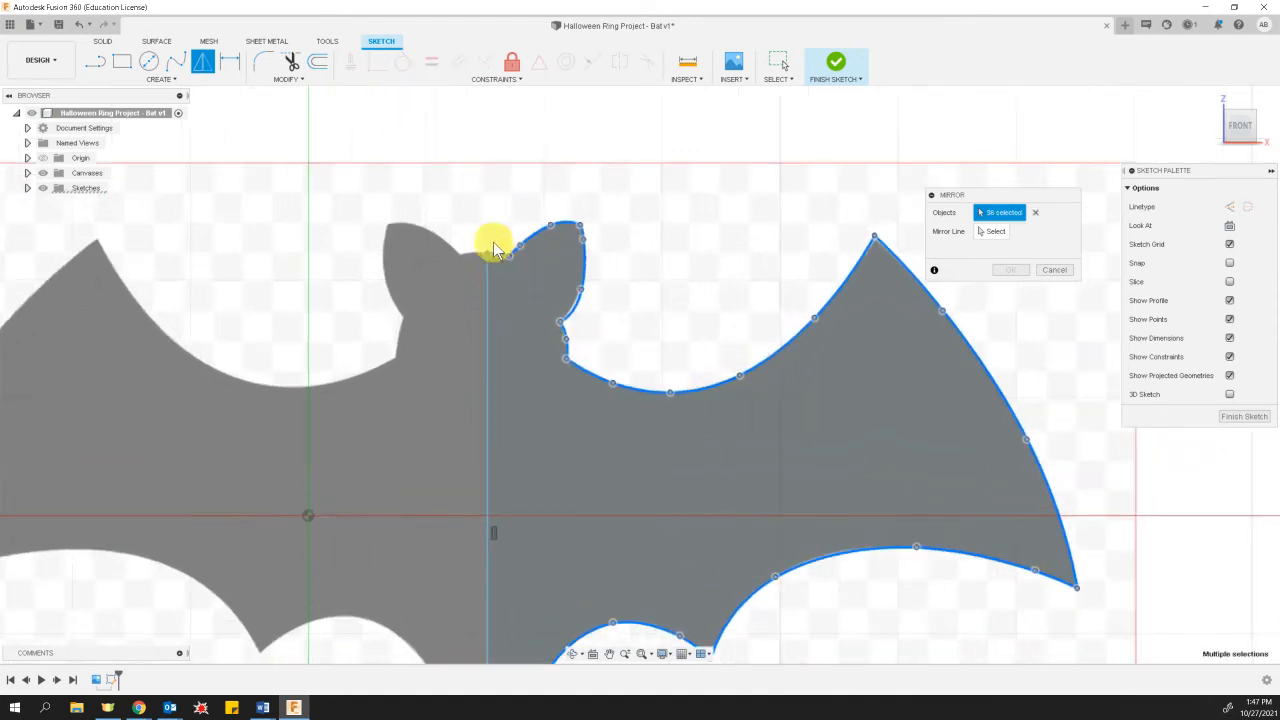
pyautogui.scroll(3, 495, 248)
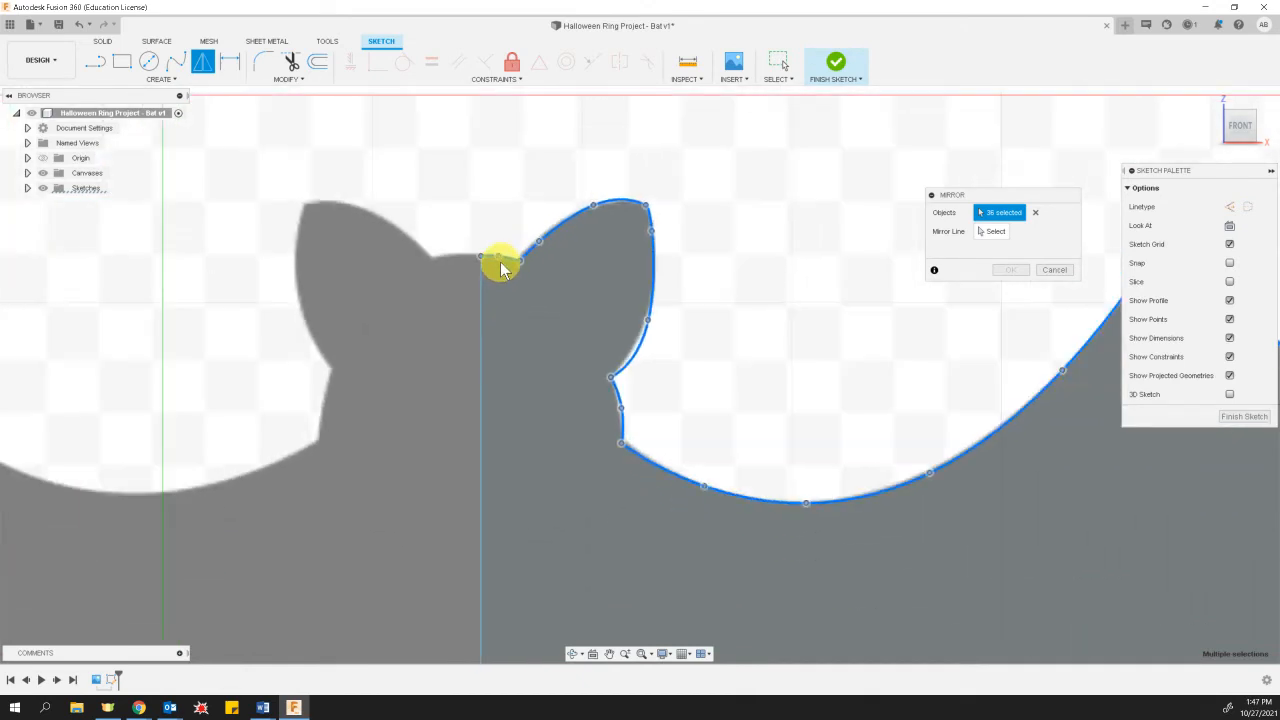
pyautogui.scroll(-5, 501, 268)
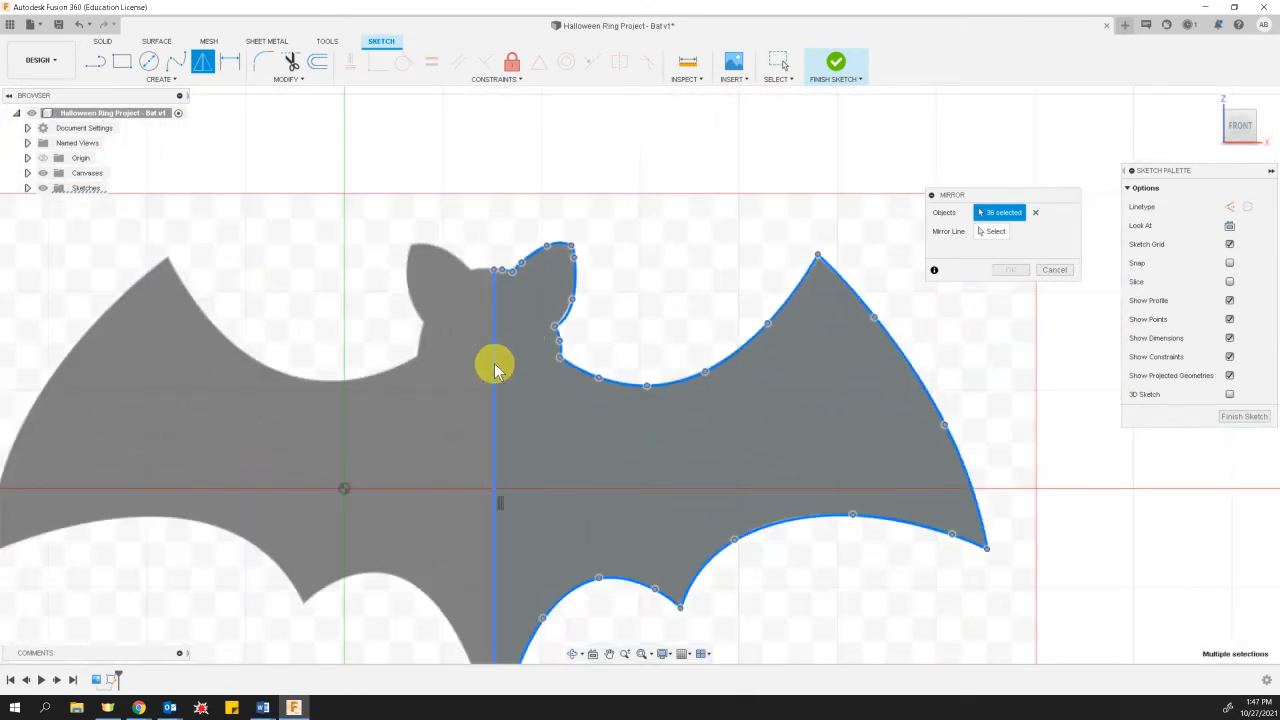
pyautogui.click(497, 370)
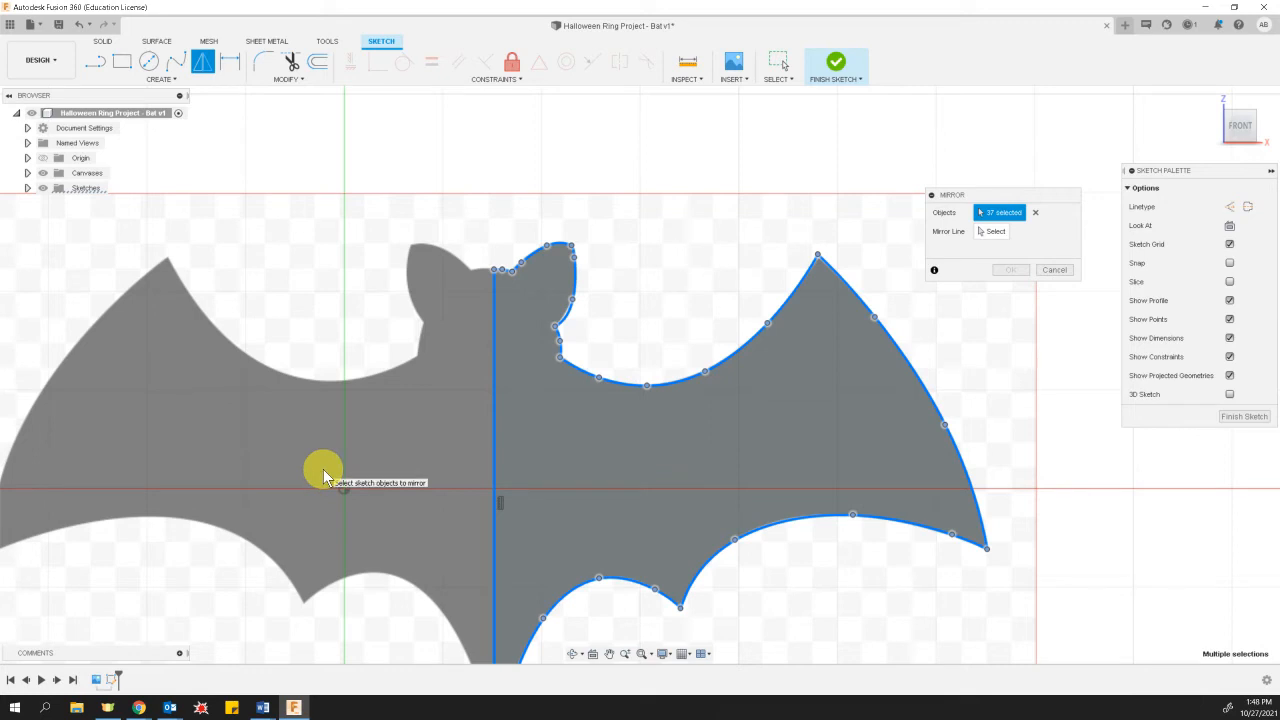
pyautogui.click(494, 420)
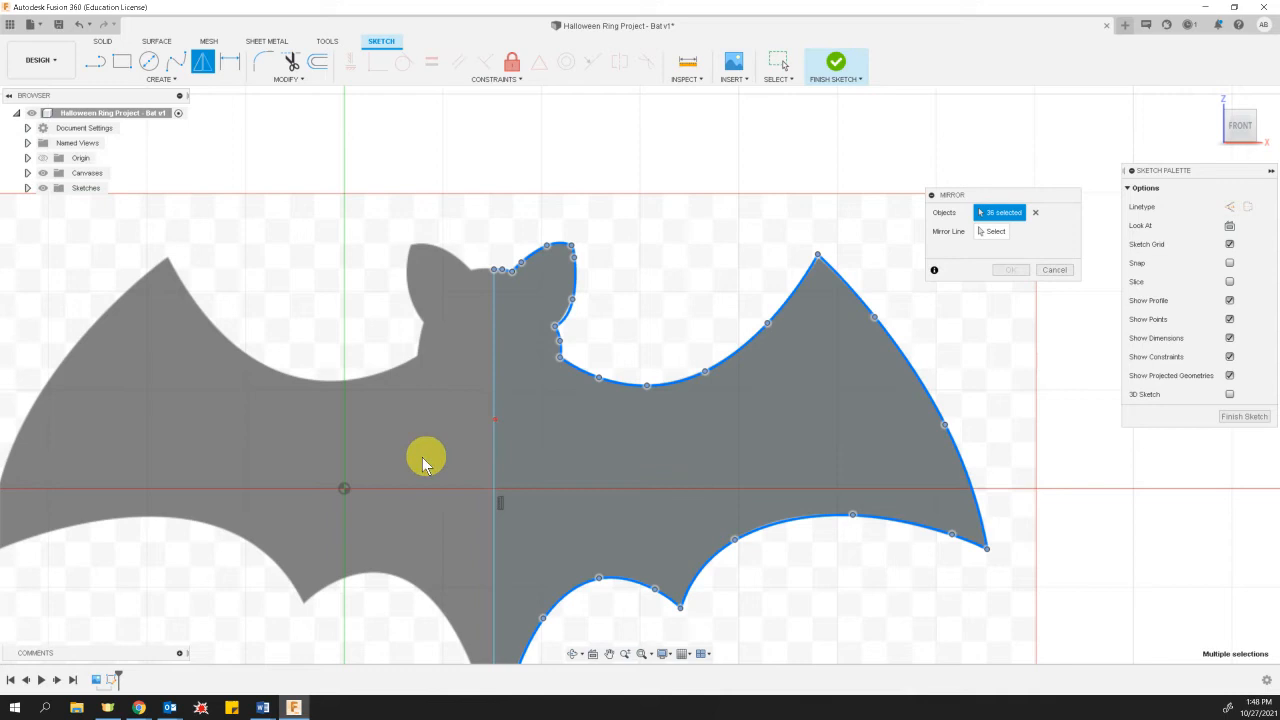
pyautogui.click(993, 233)
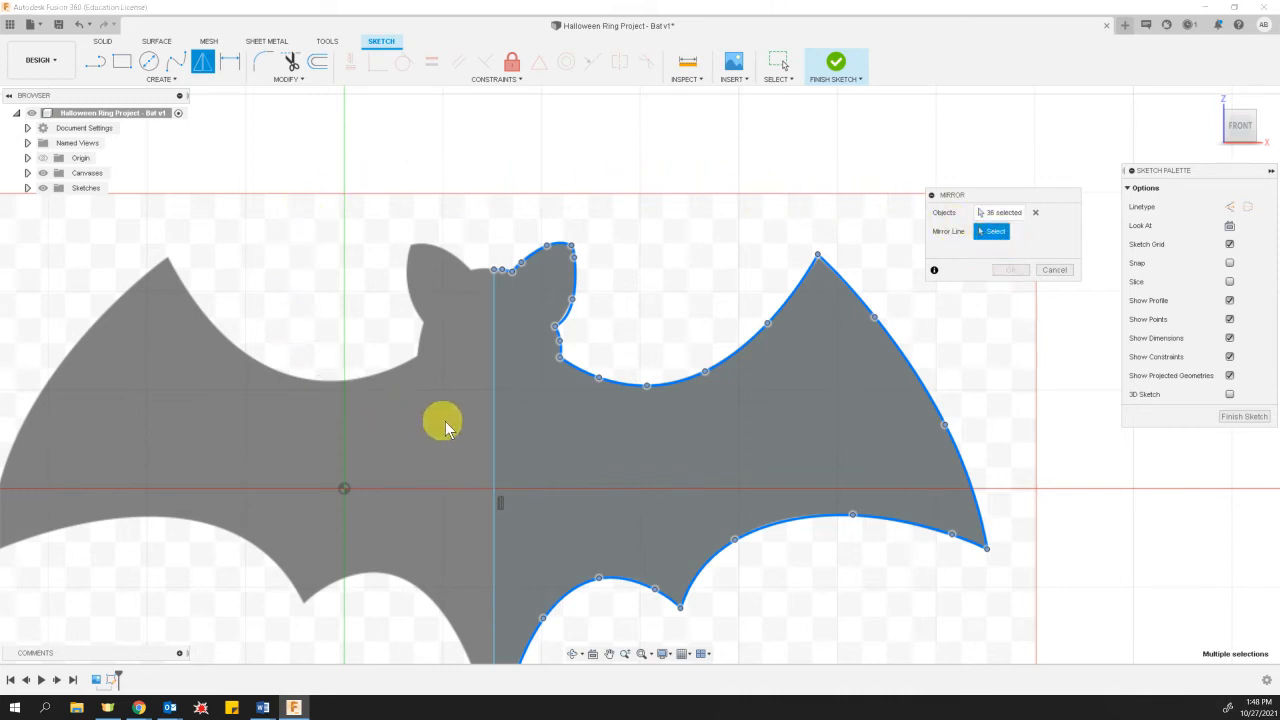
pyautogui.click(494, 420)
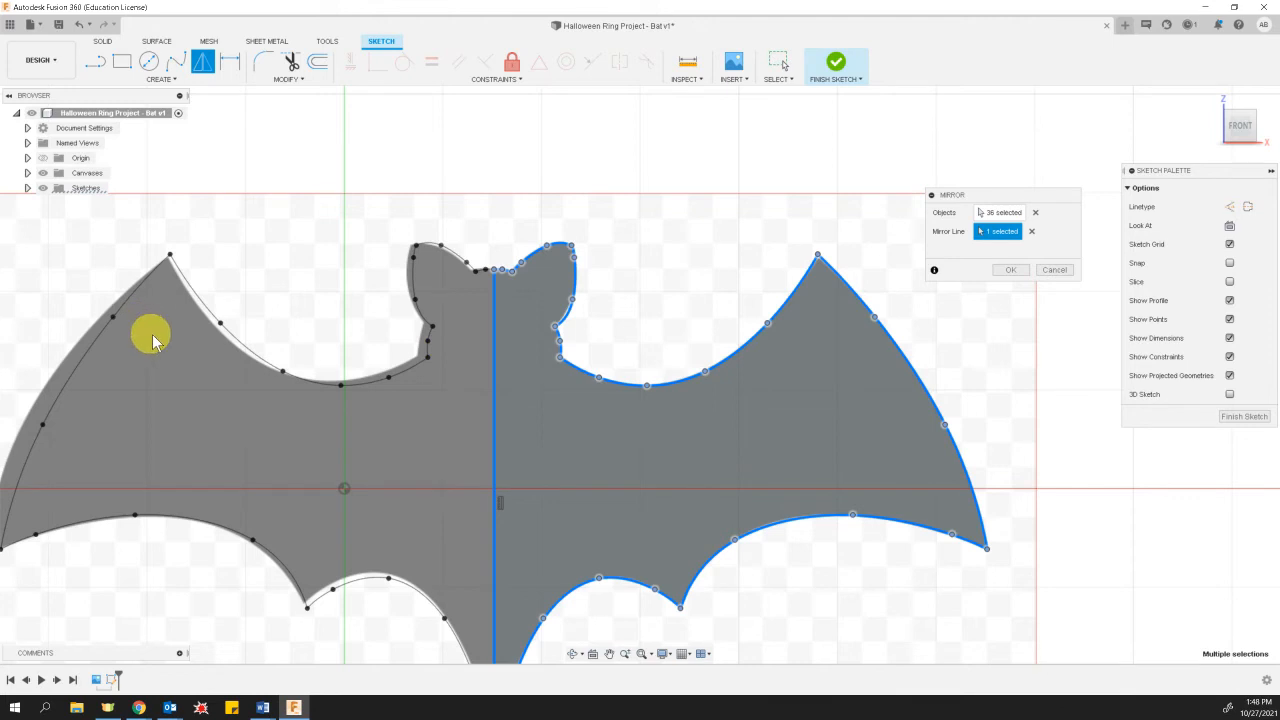
pyautogui.click(1012, 270)
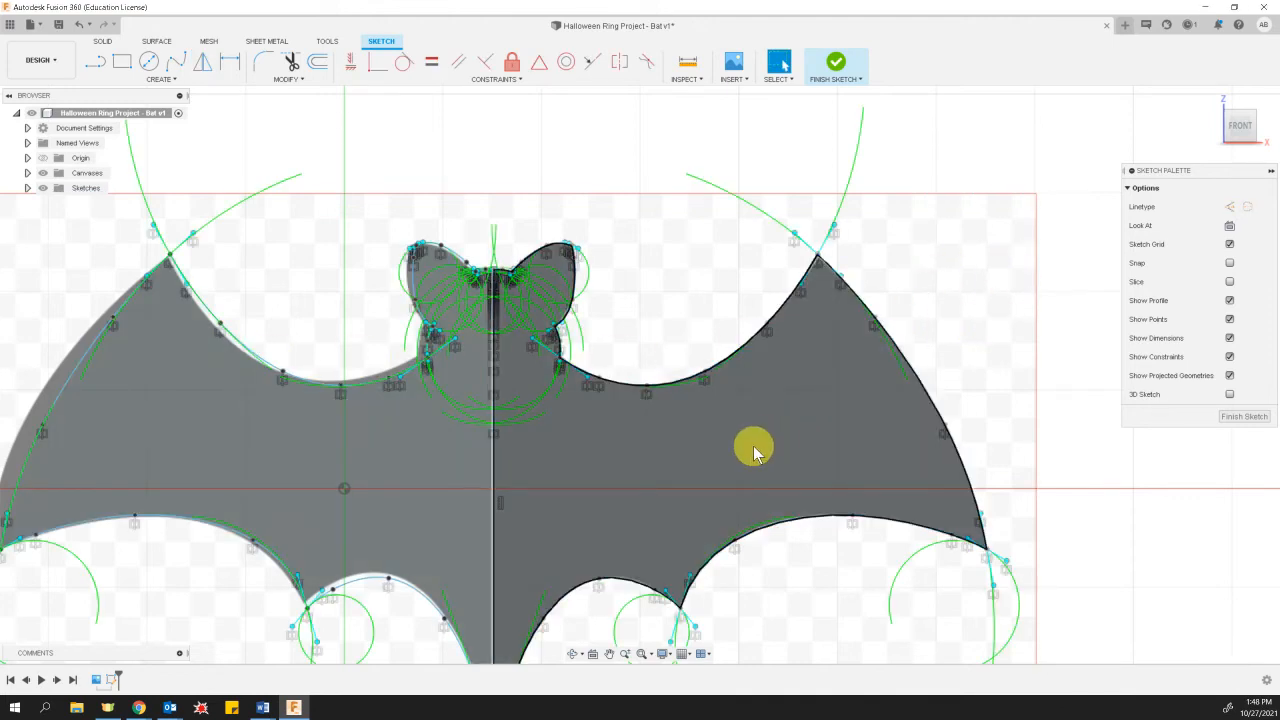
# Delete the vertical centre line from the bat sketch and hide the canvas image.
pyautogui.click(751, 446)
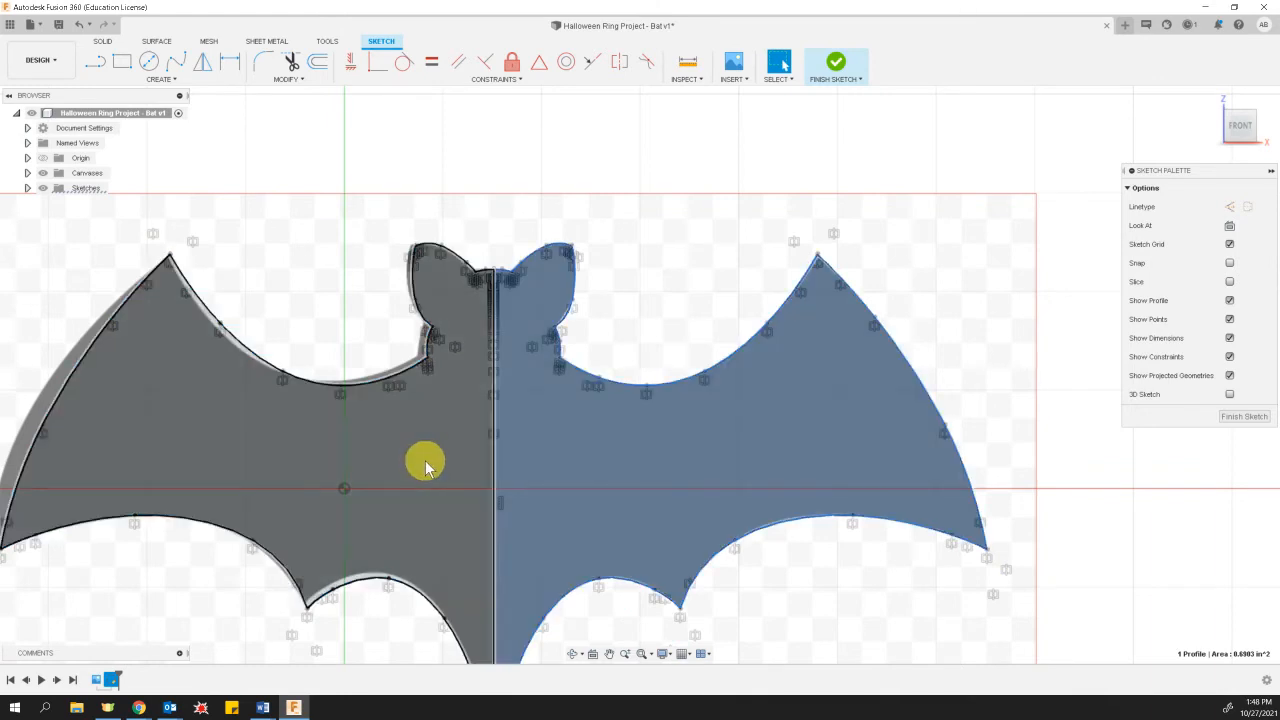
pyautogui.click(493, 487)
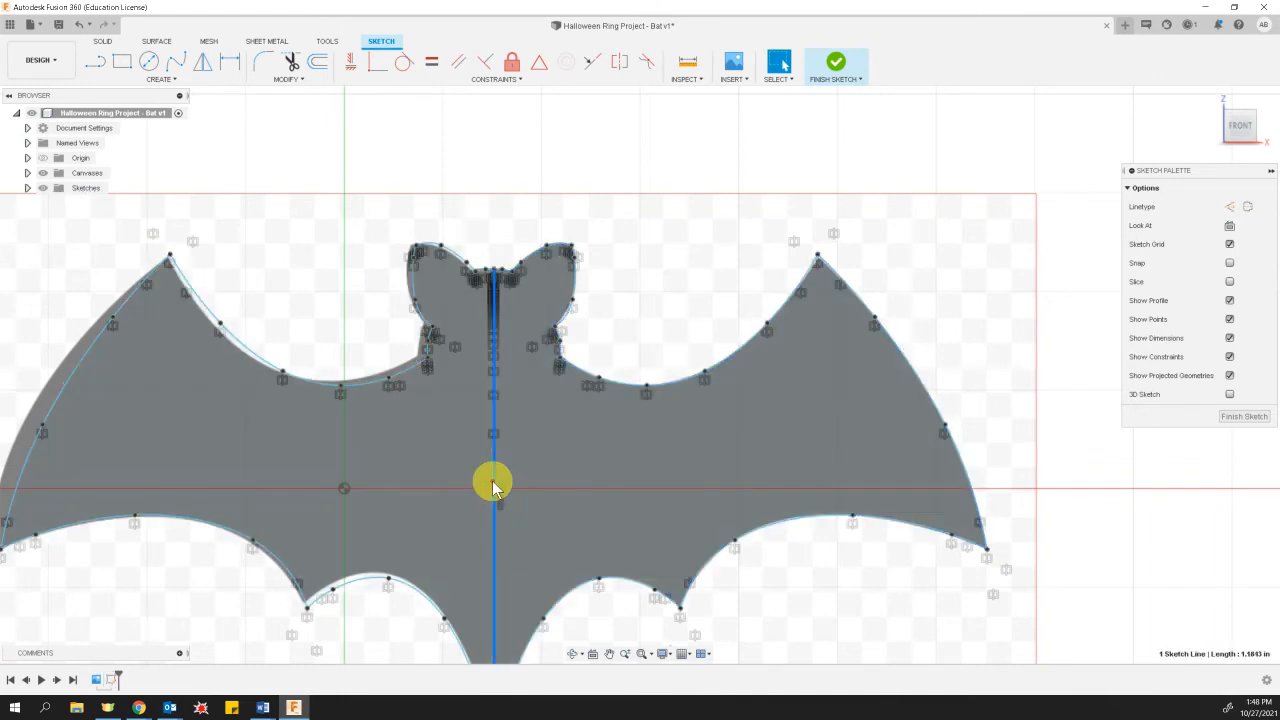
pyautogui.press('Delete')
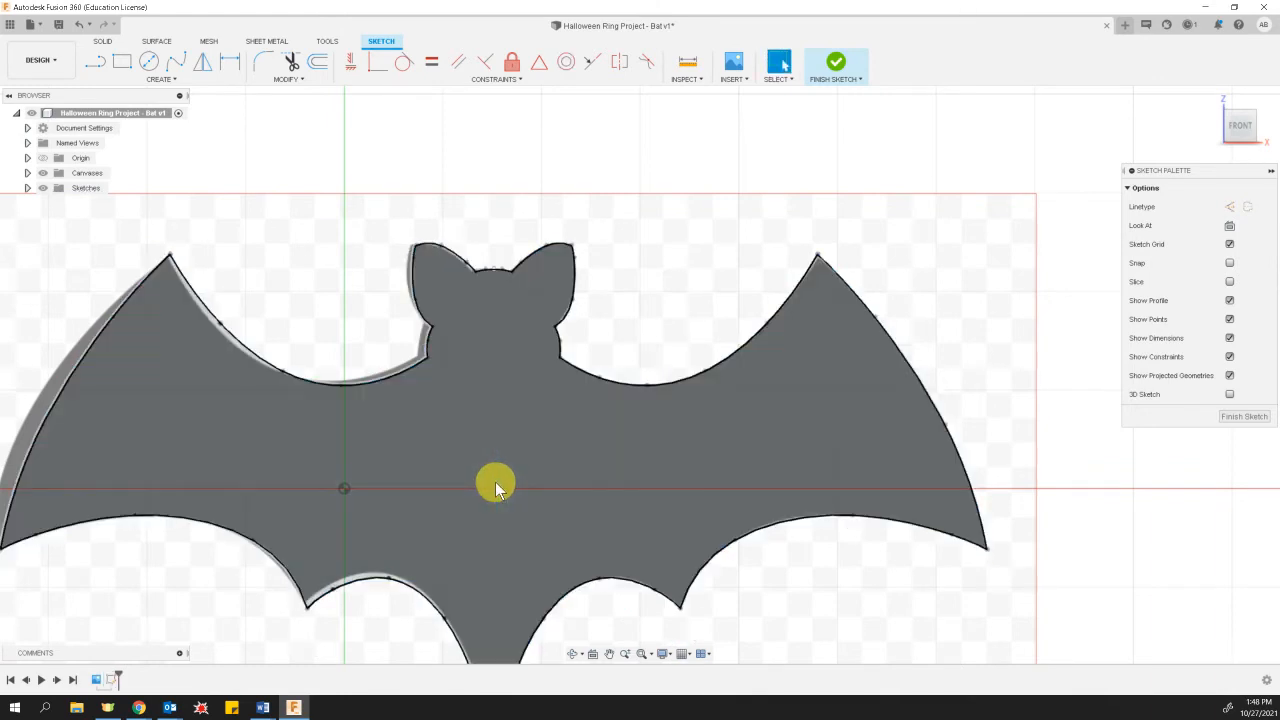
pyautogui.scroll(-5, 414, 502)
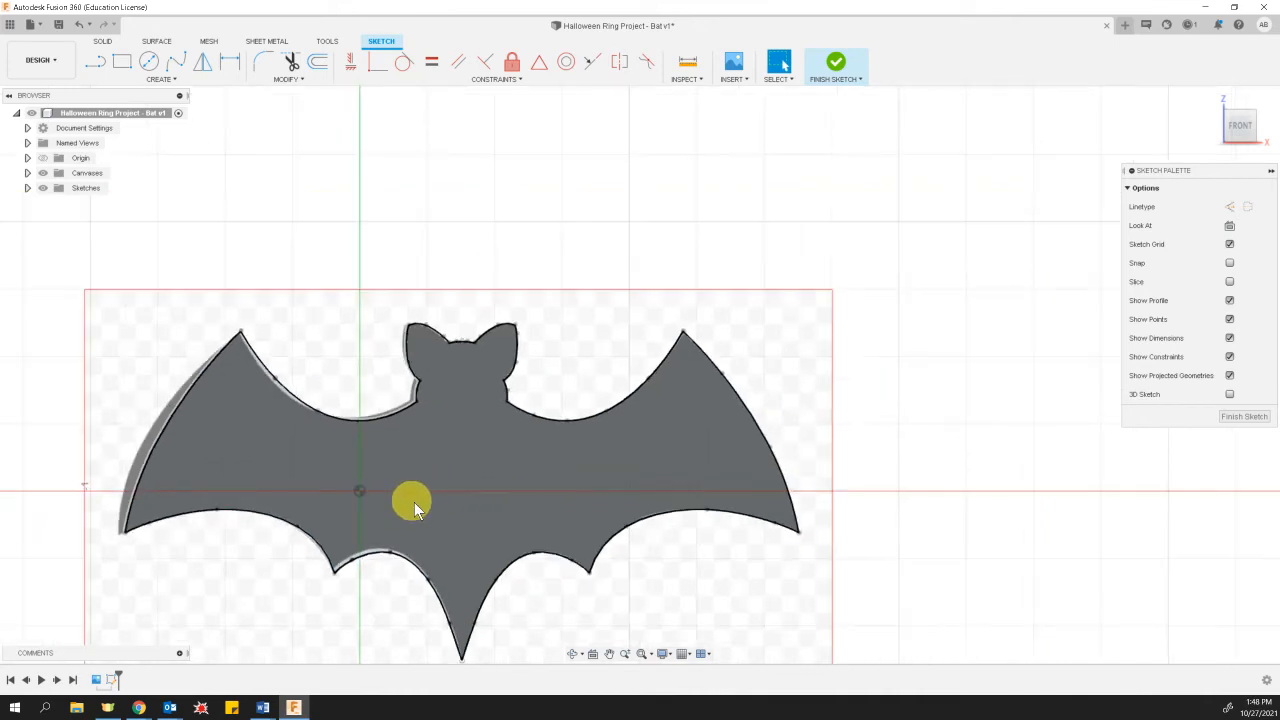
pyautogui.scroll(3, 440, 490)
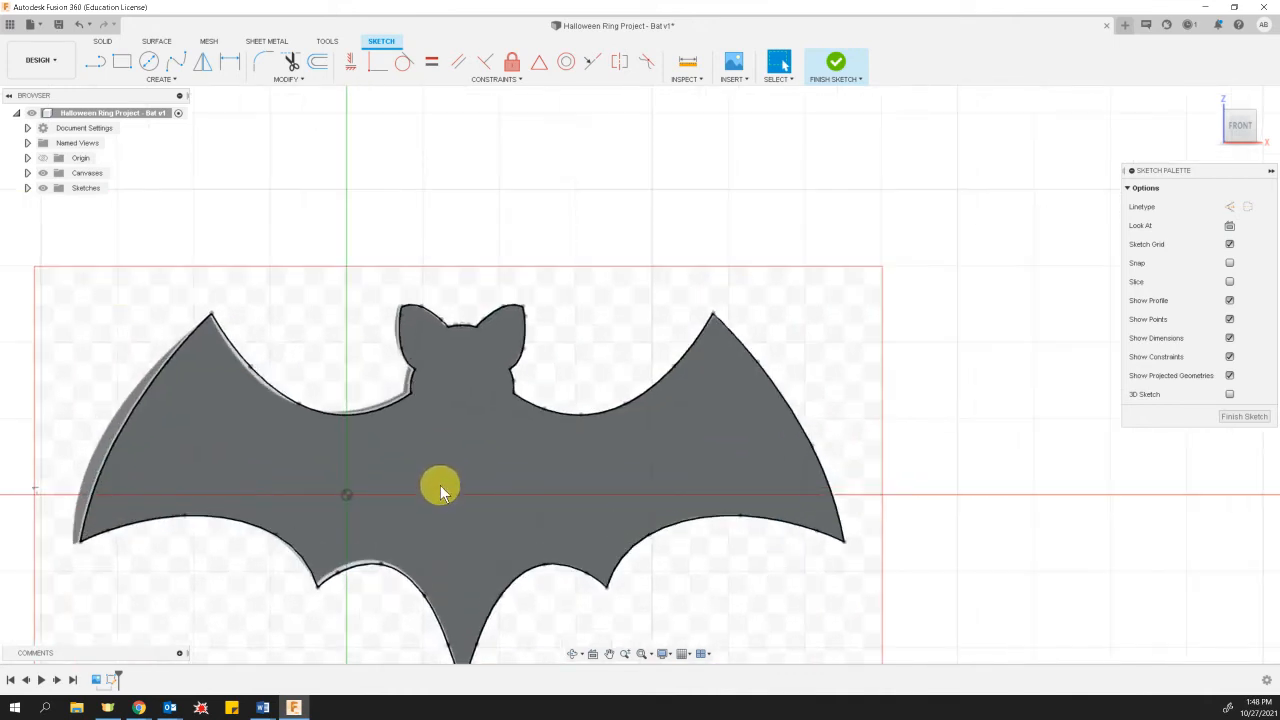
pyautogui.click(42, 174)
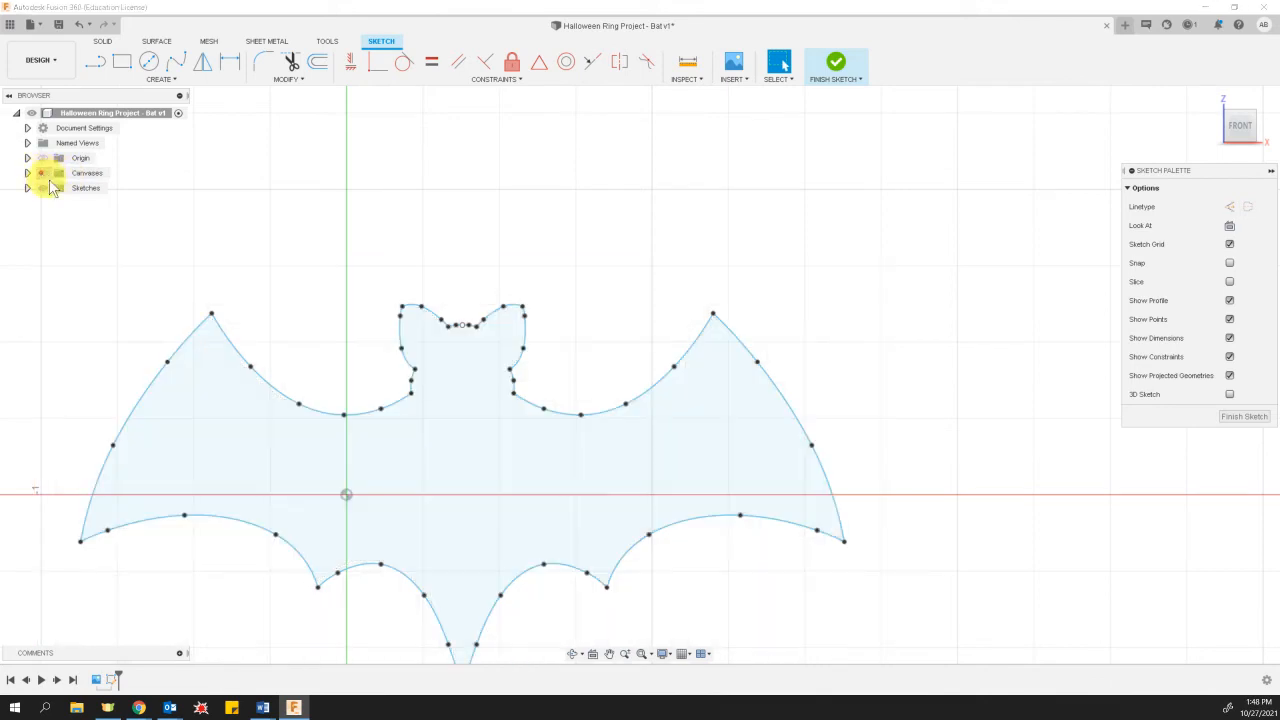
# Finish editing the bat sketch with its closed outline in full view.
pyautogui.scroll(3, 582, 439)
pyautogui.scroll(-2, 529, 506)
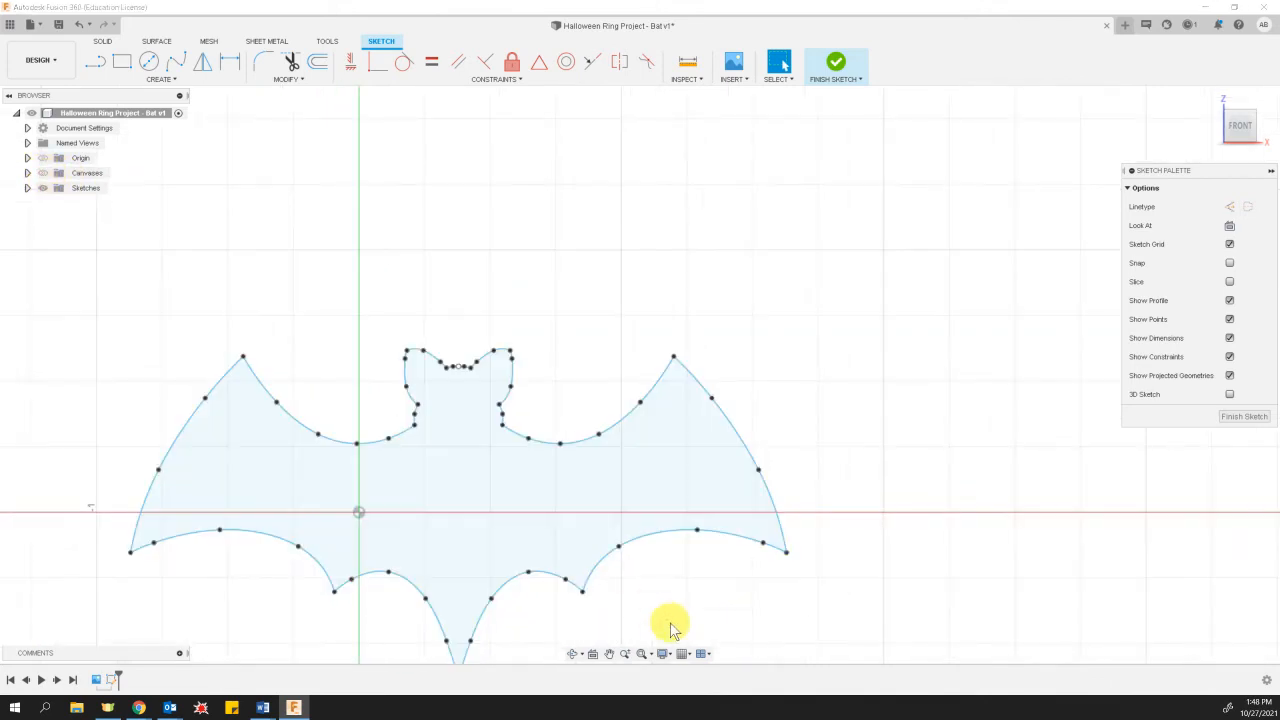
pyautogui.moveTo(671, 627); pyautogui.dragTo(675, 445, button='middle')
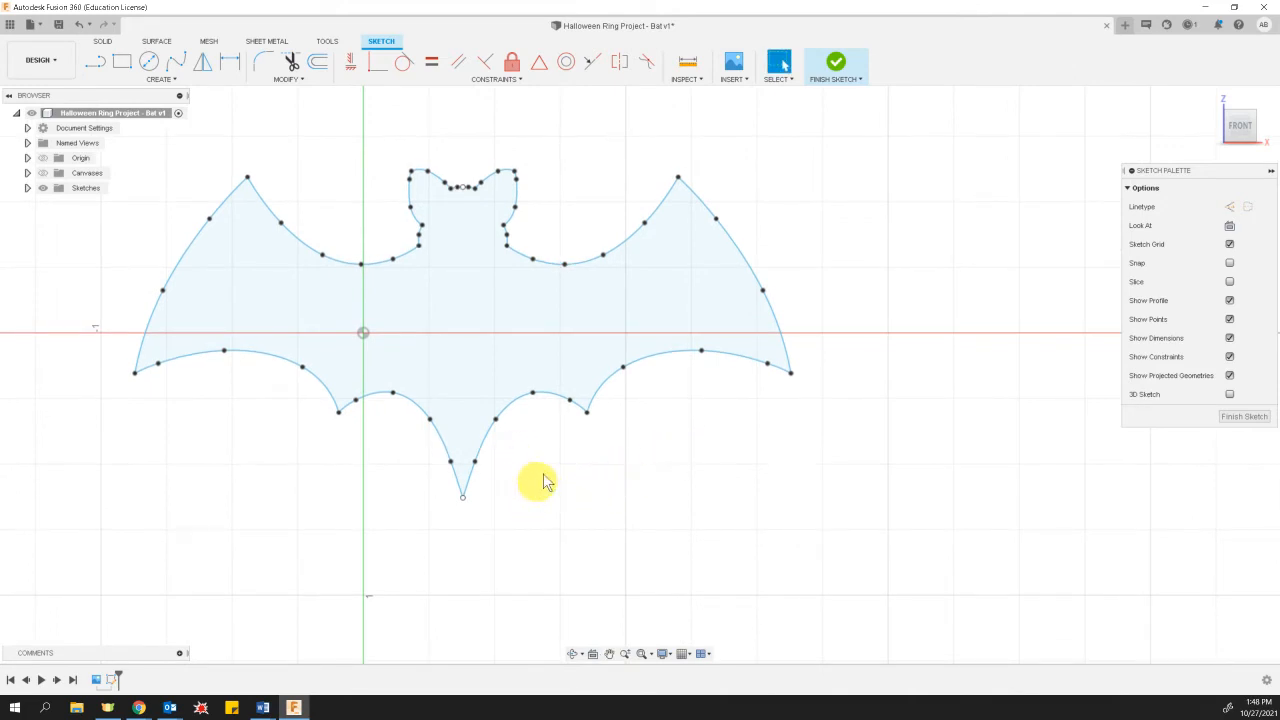
pyautogui.click(839, 62)
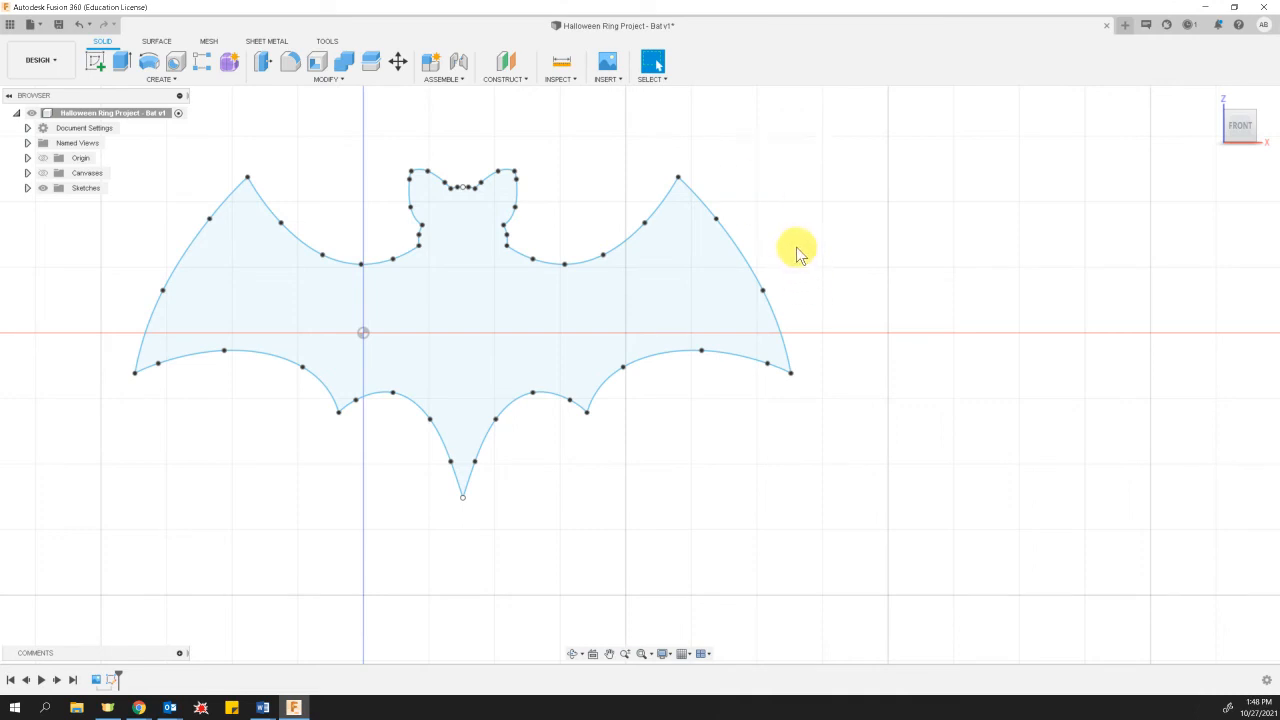
# Extrude the closed bat profile to one side by about -0.1 in as a new body.
pyautogui.scroll(2, 782, 250)
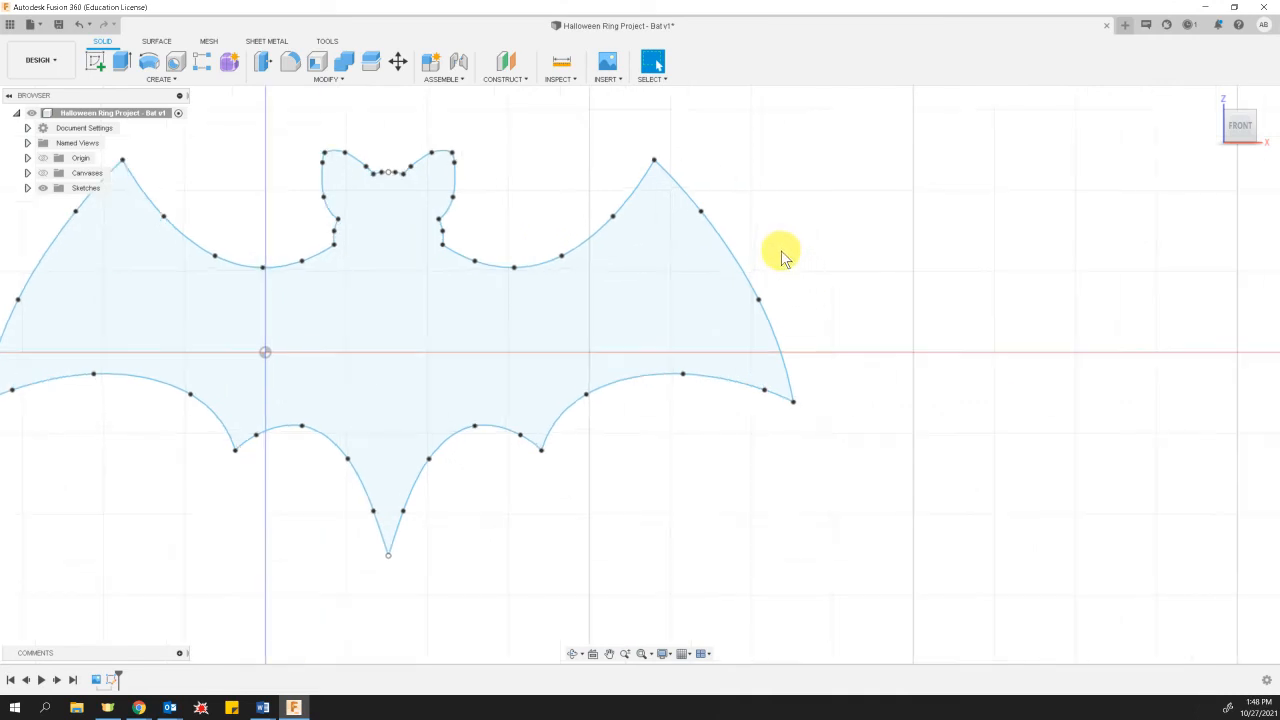
pyautogui.scroll(-3, 775, 243)
pyautogui.moveTo(826, 206); pyautogui.dragTo(805, 311, button='middle')
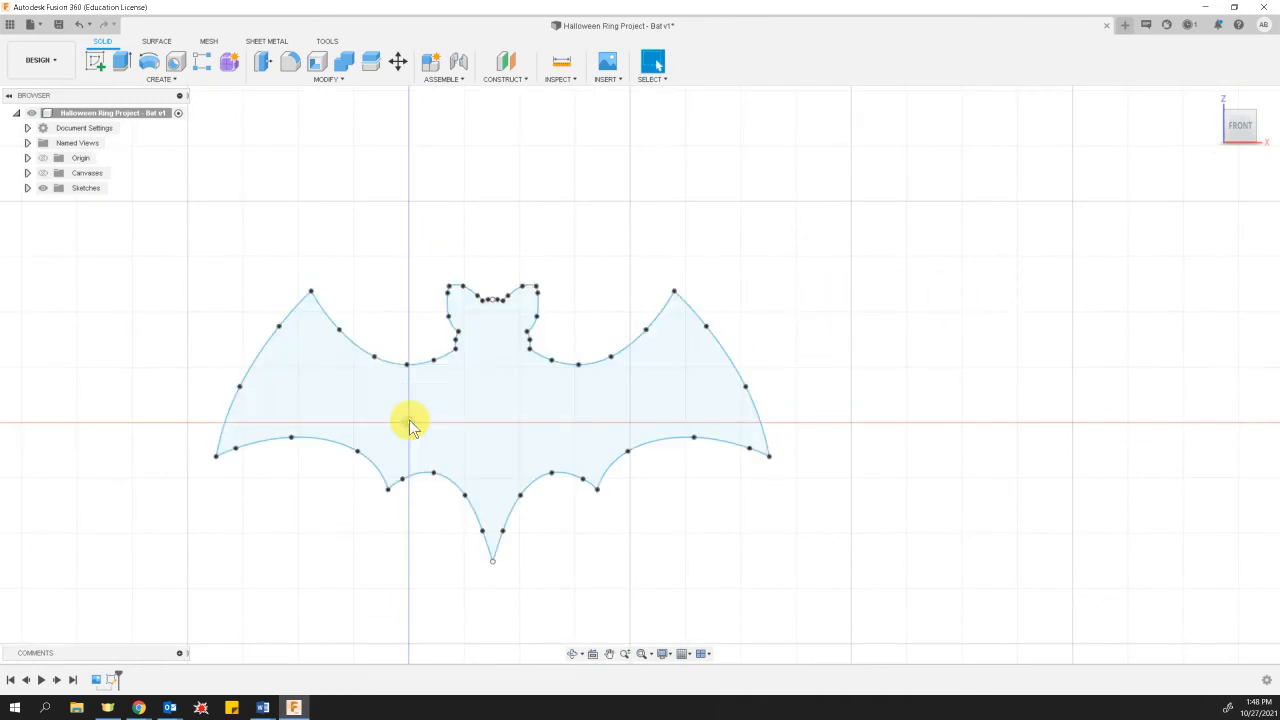
pyautogui.click(1218, 103)
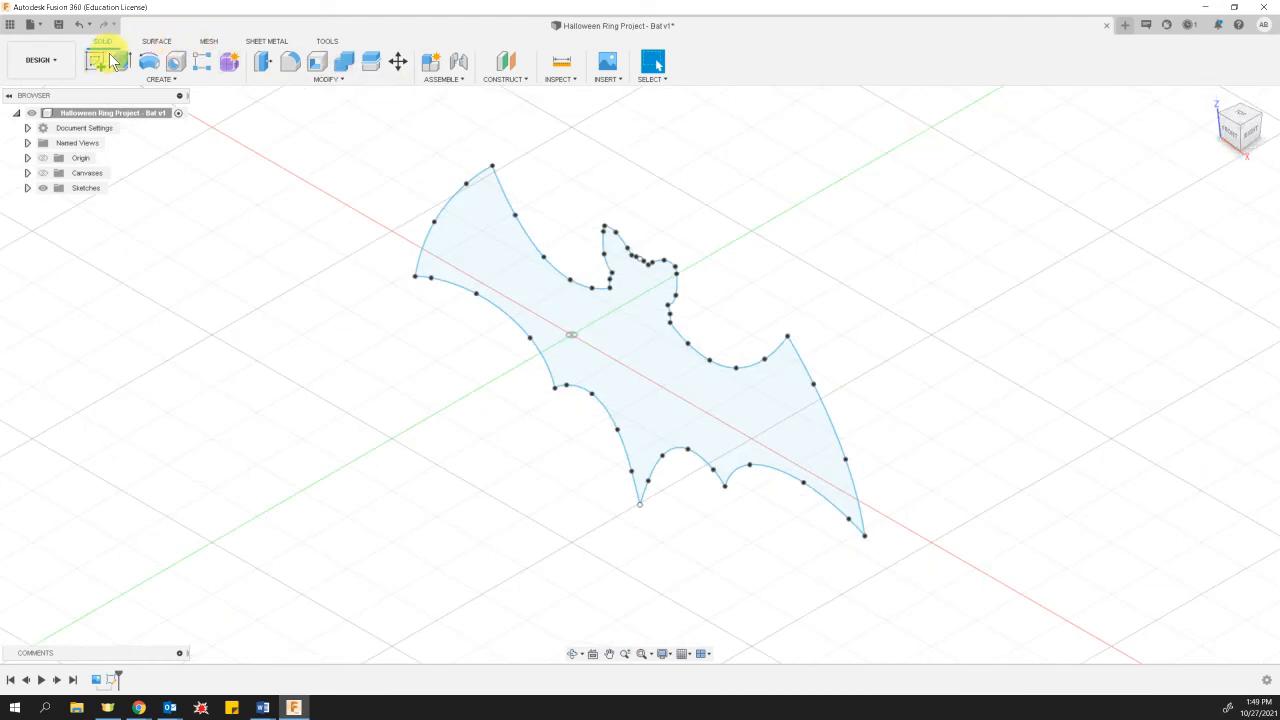
pyautogui.click(660, 358)
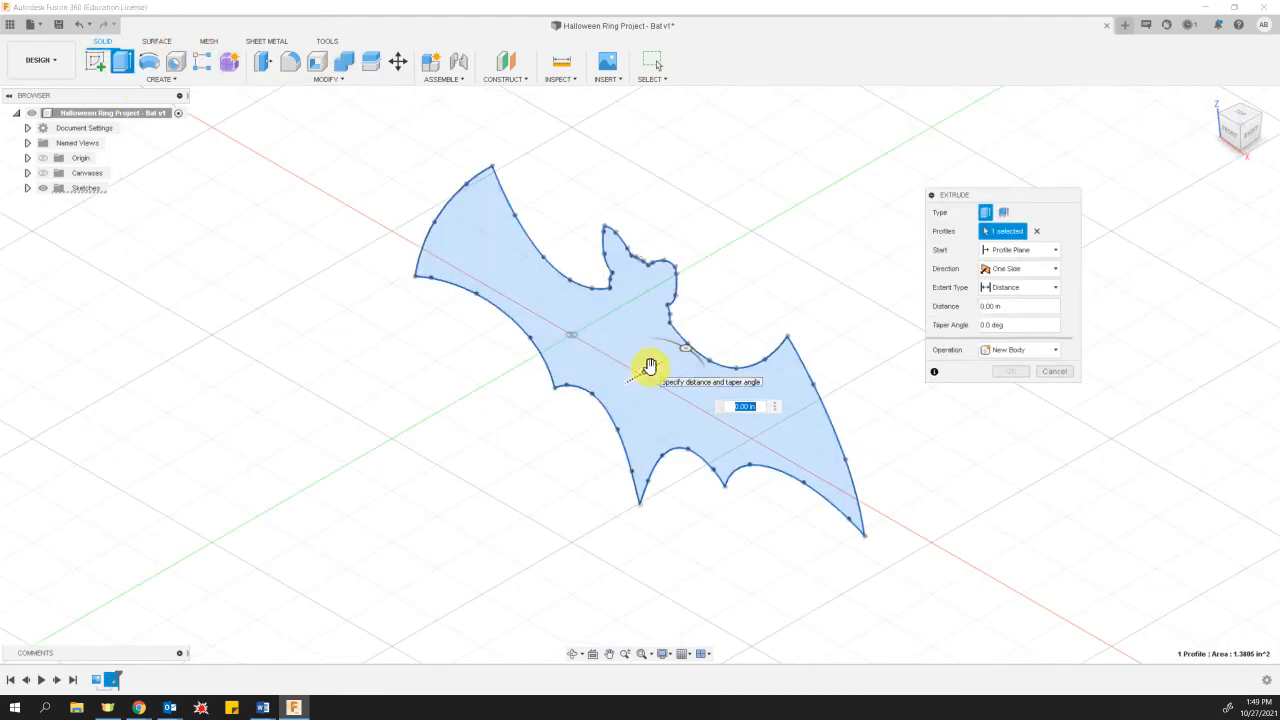
pyautogui.moveTo(650, 366)
pyautogui.mouseDown()
pyautogui.moveTo(634, 381)
pyautogui.moveTo(637, 371)
pyautogui.mouseUp()
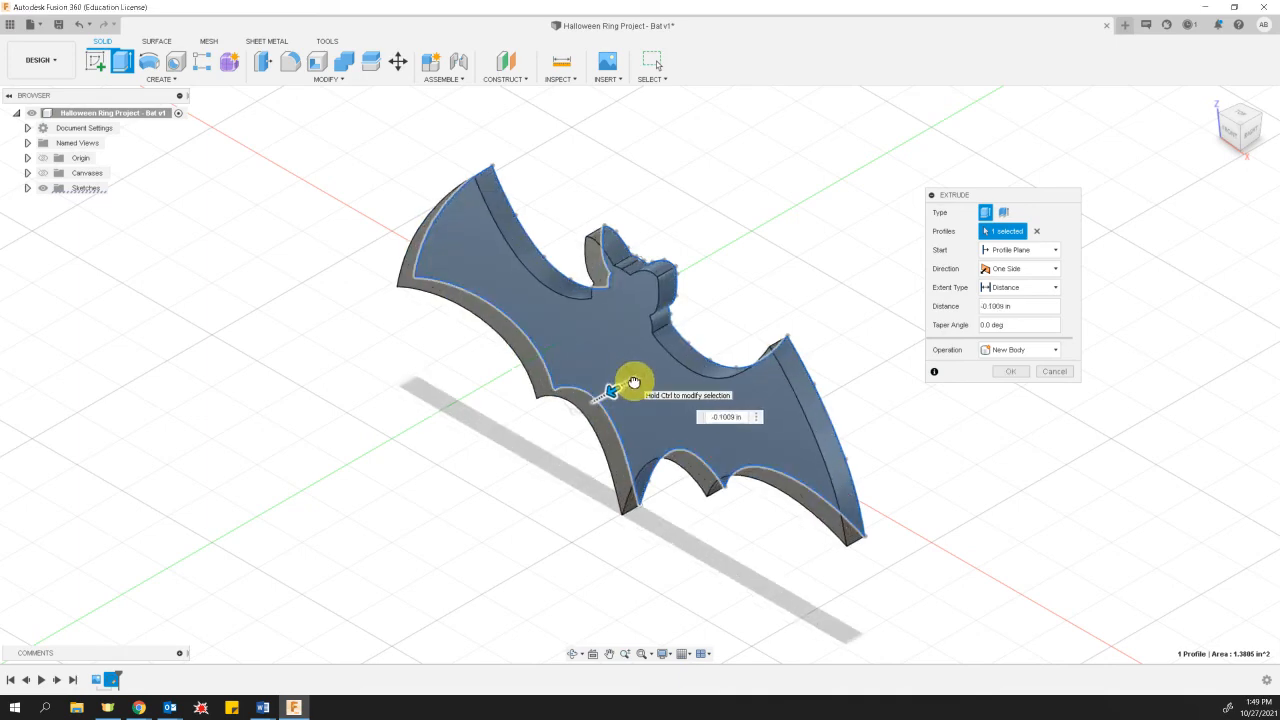
pyautogui.click(1012, 372)
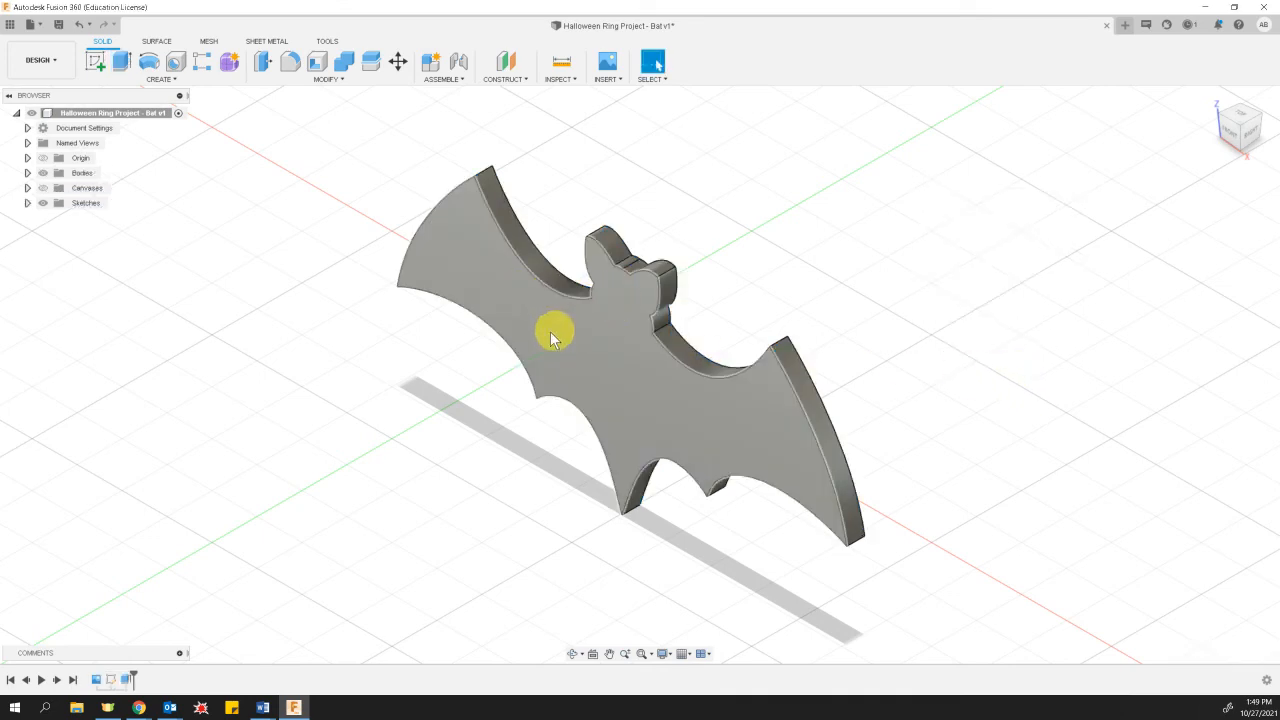
# Start a fillet and select the front-face edges along both wings and the pointed bottom of the bat.
pyautogui.click(288, 64)
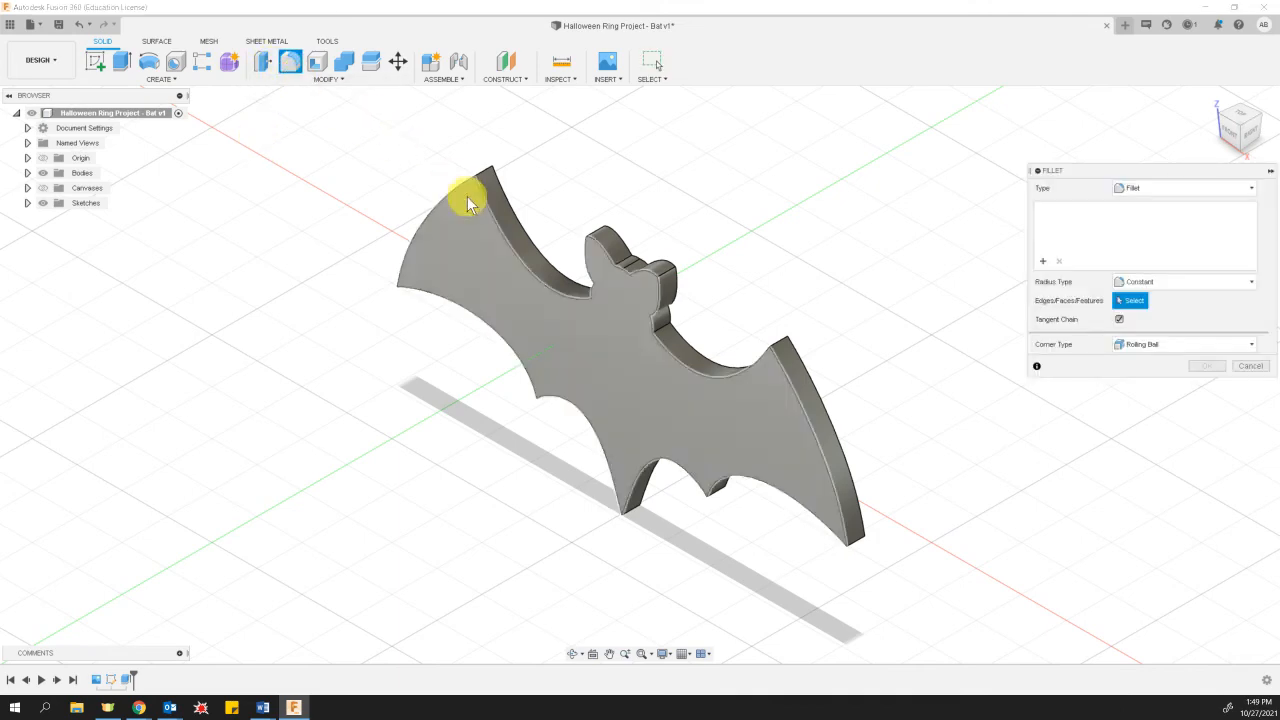
pyautogui.scroll(4, 455, 198)
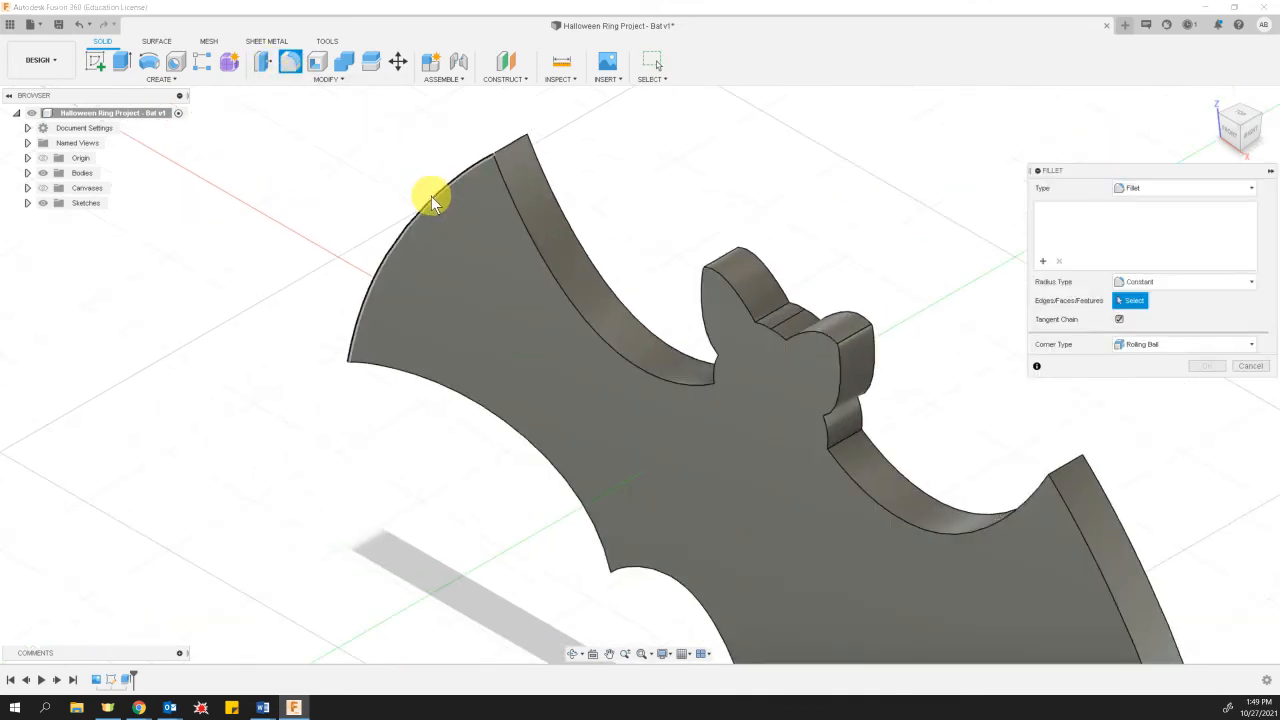
pyautogui.click(435, 205)
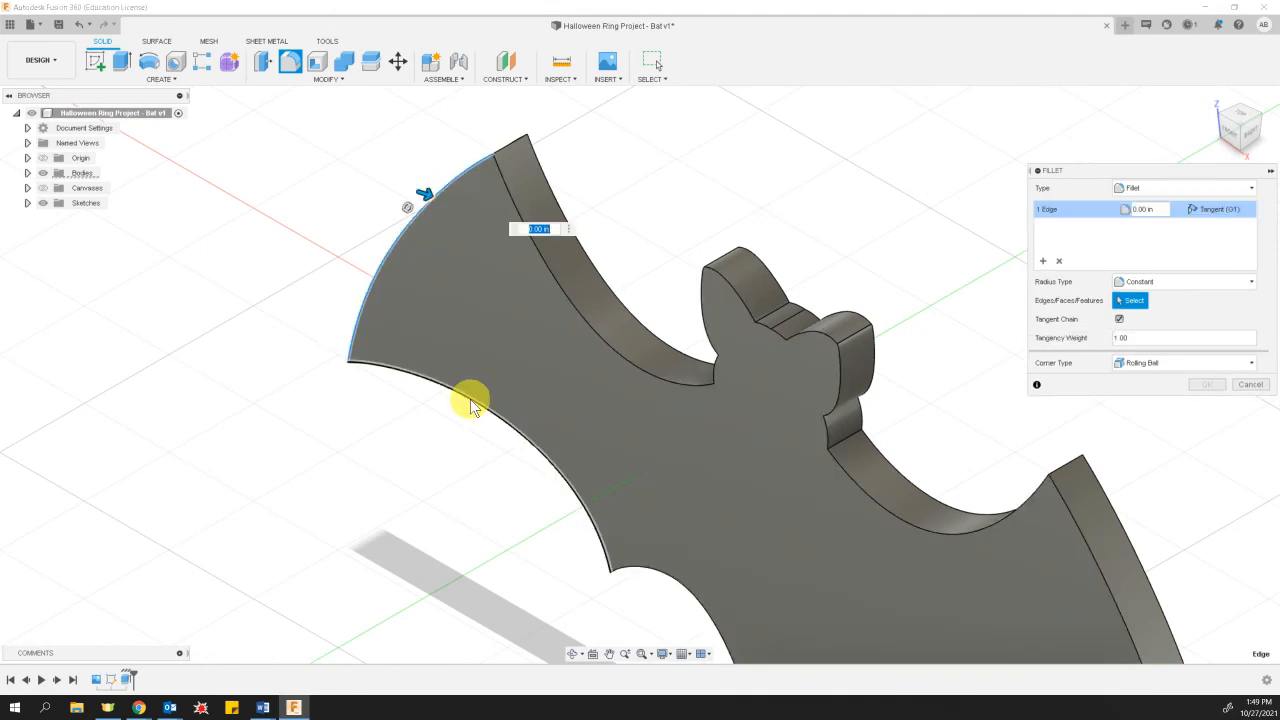
pyautogui.click(470, 399)
pyautogui.click(577, 308)
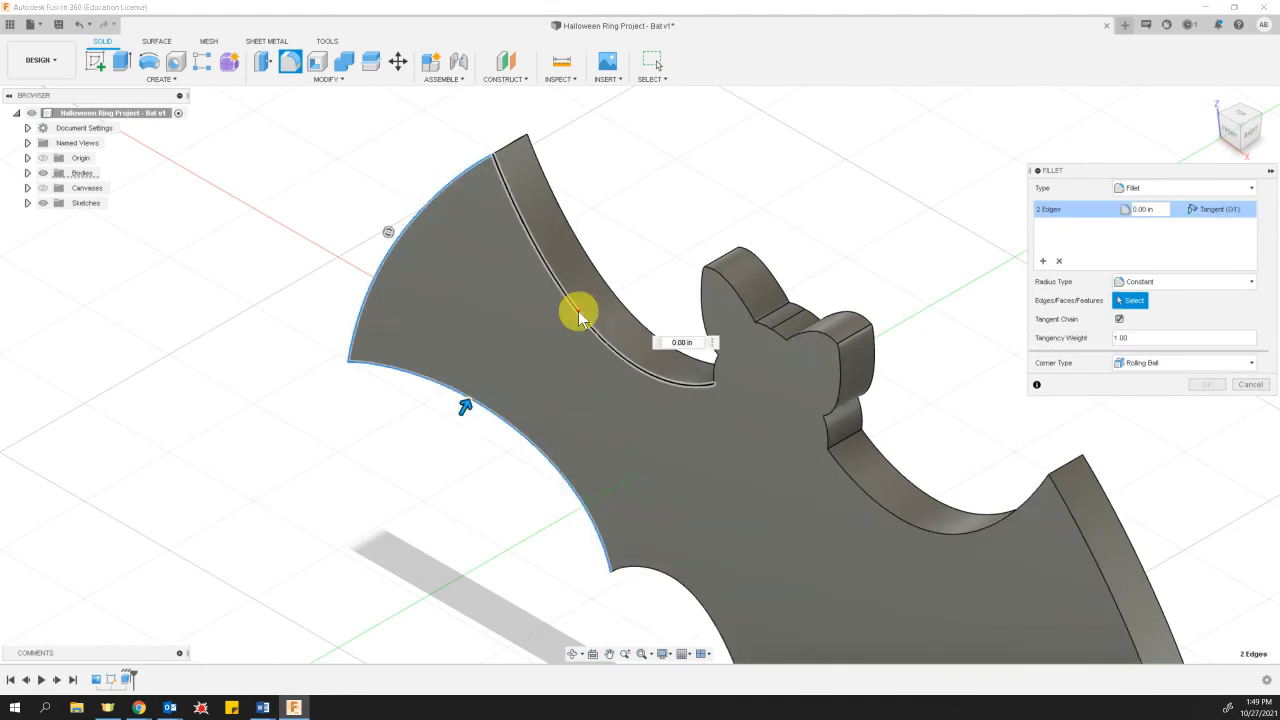
pyautogui.click(639, 568)
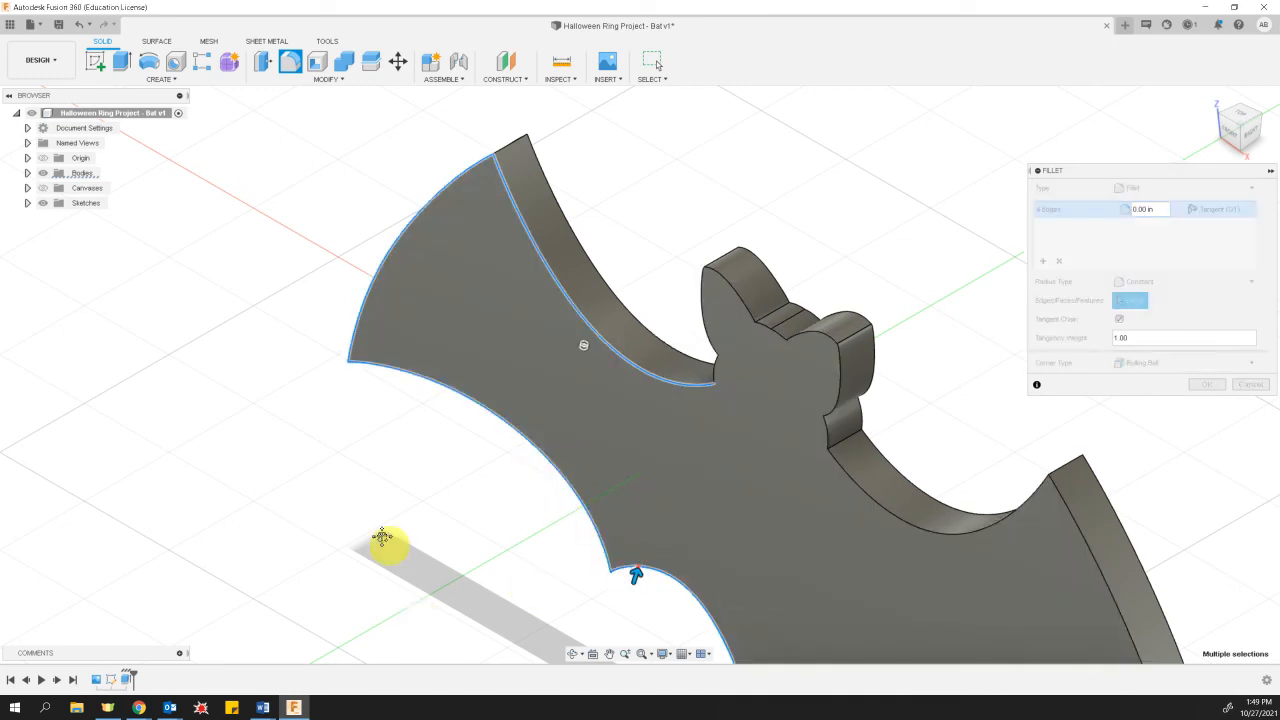
pyautogui.moveTo(383, 537); pyautogui.dragTo(192, 436, button='middle')
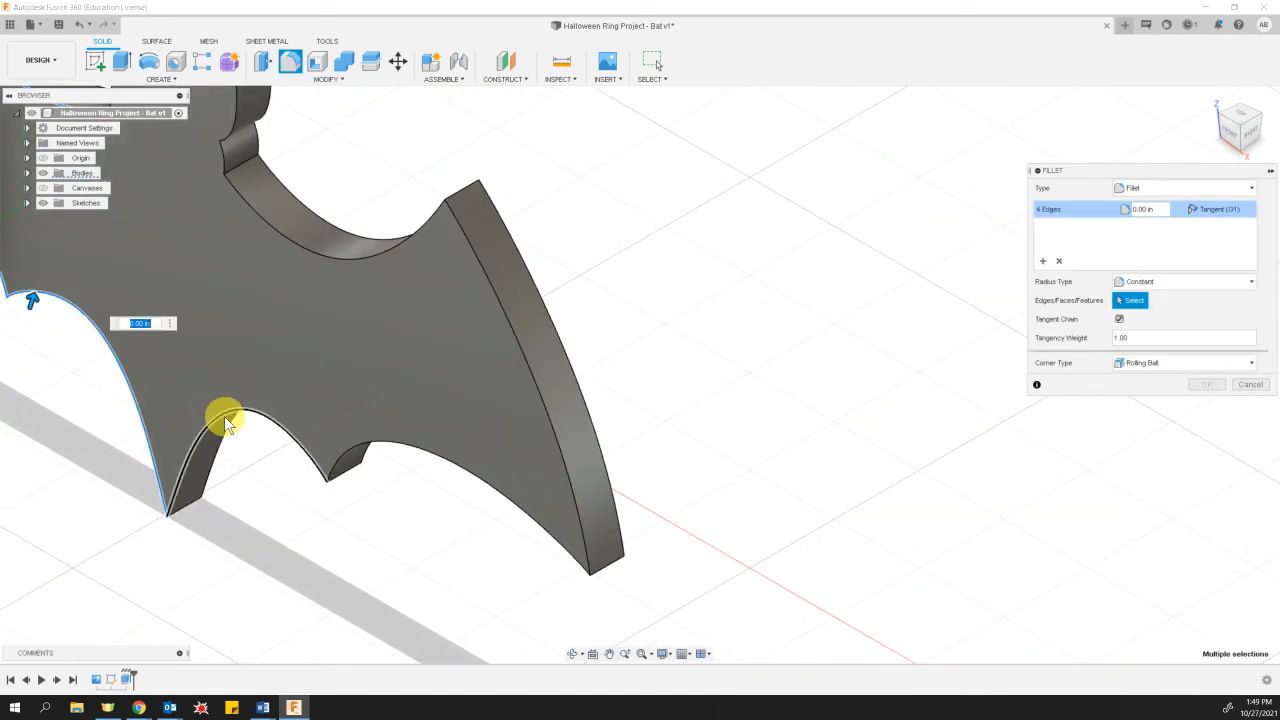
pyautogui.click(224, 416)
pyautogui.click(375, 447)
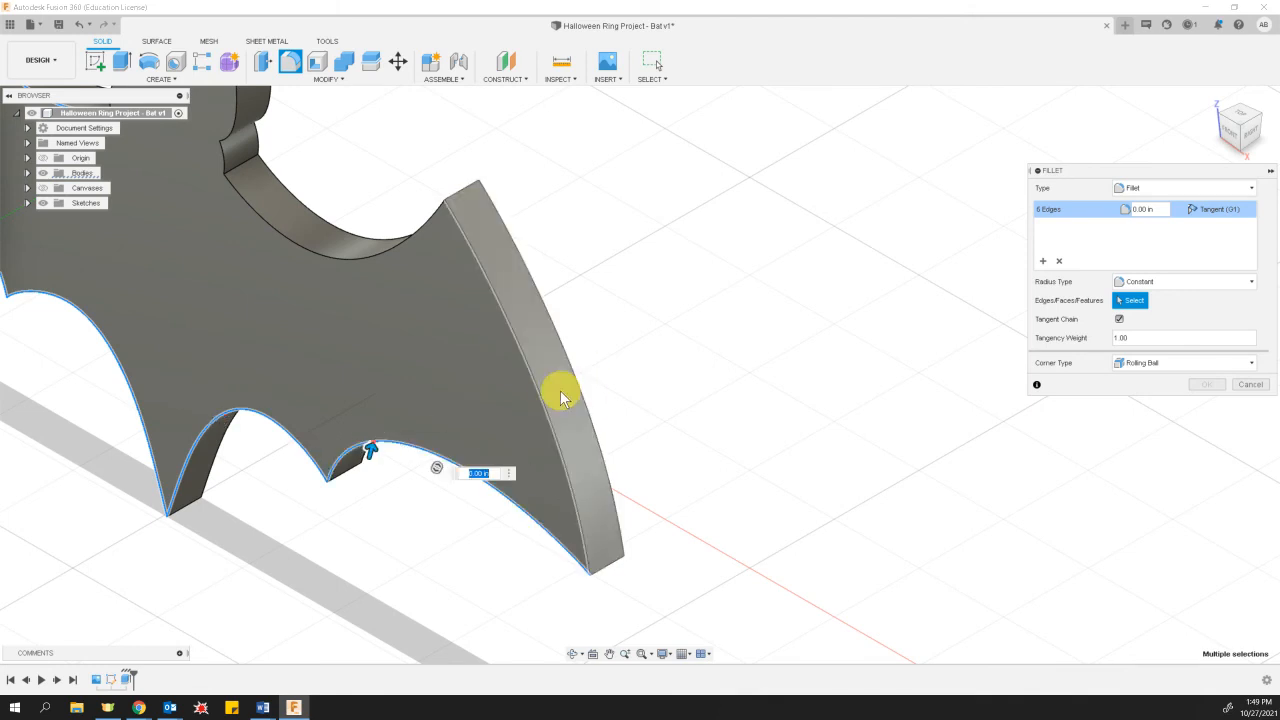
pyautogui.click(545, 403)
pyautogui.click(296, 245)
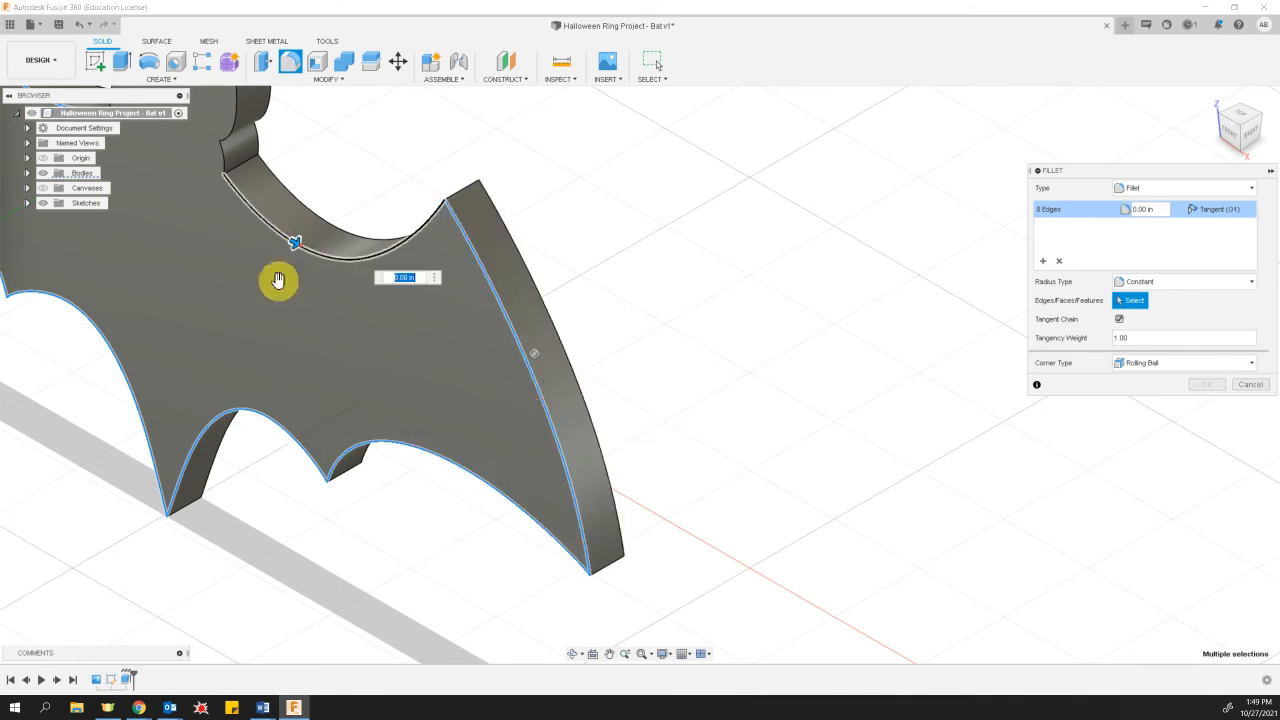
# Add the front edges of the bat's head and ears to the fillet and try to give them all a small radius.
pyautogui.moveTo(335, 350); pyautogui.dragTo(557, 571, button='middle')
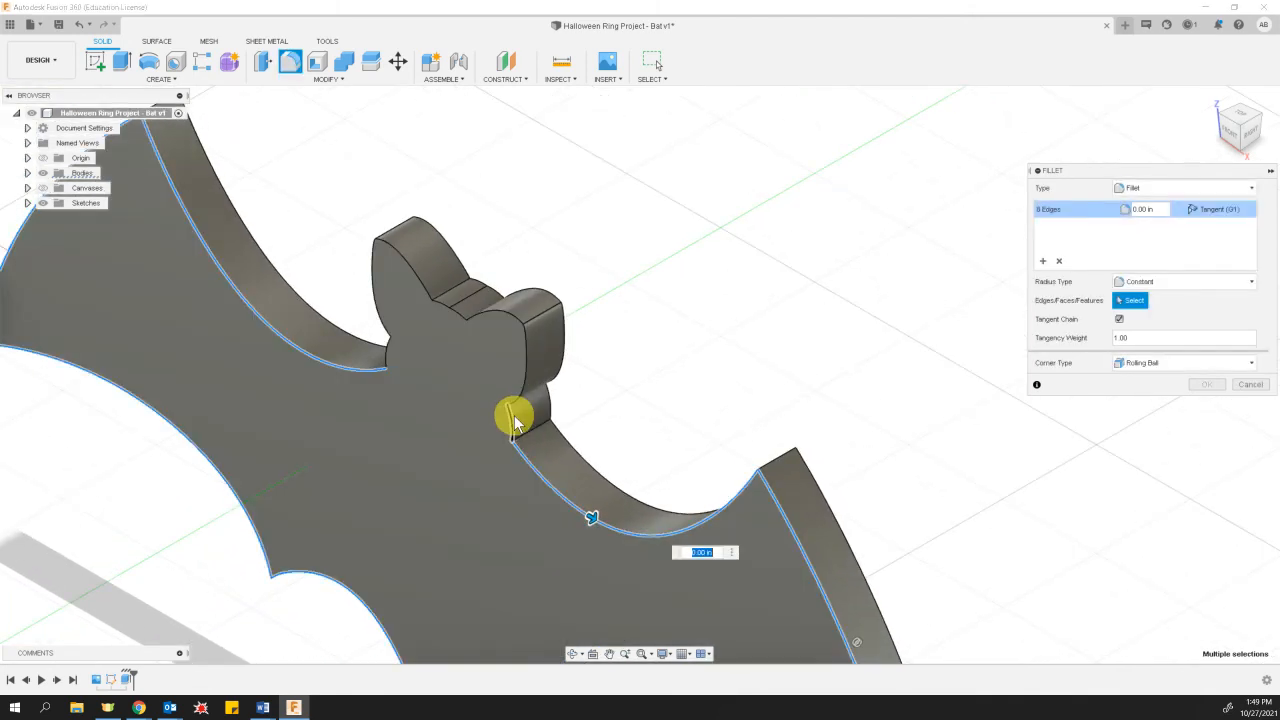
pyautogui.click(513, 422)
pyautogui.click(521, 375)
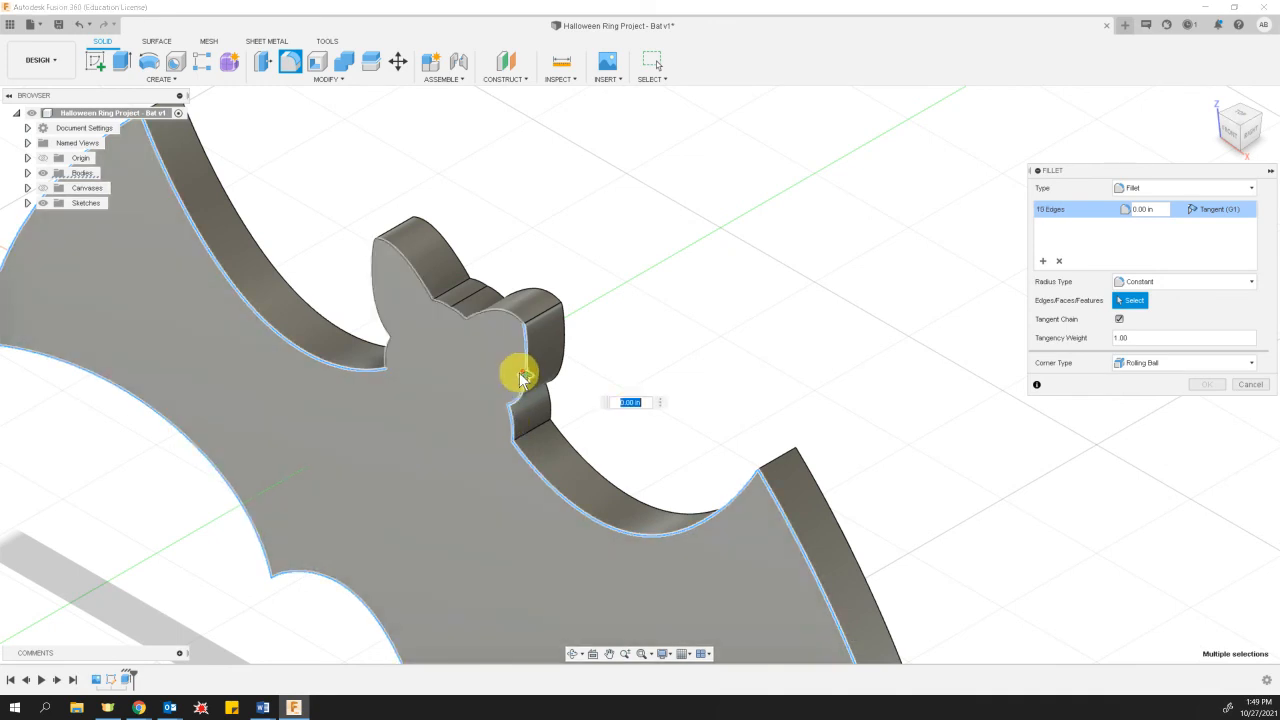
pyautogui.click(491, 315)
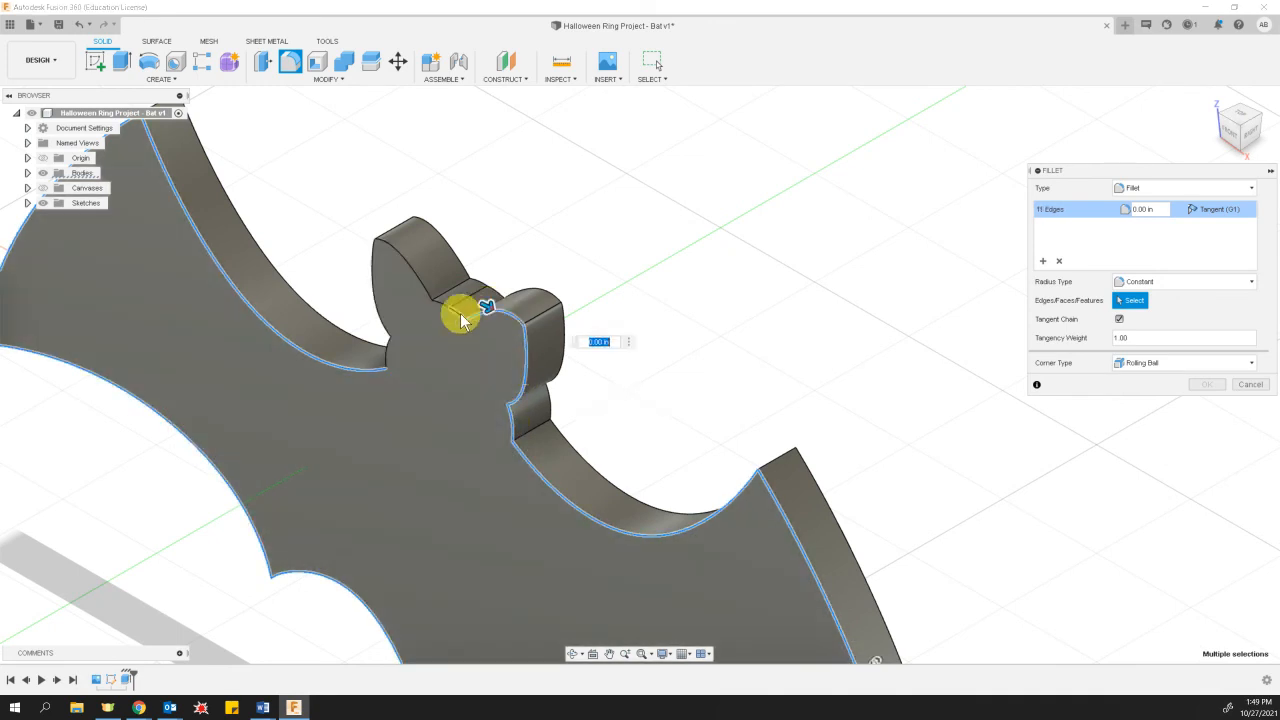
pyautogui.click(455, 314)
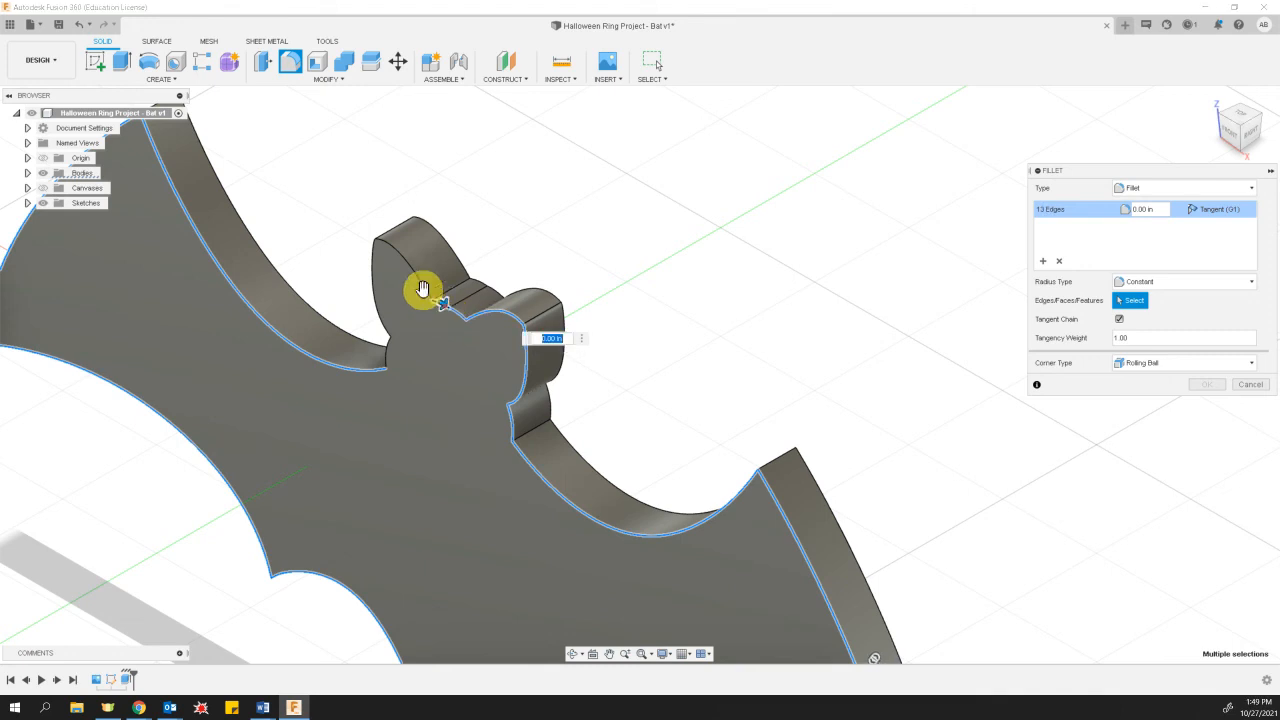
pyautogui.click(423, 286)
pyautogui.click(376, 300)
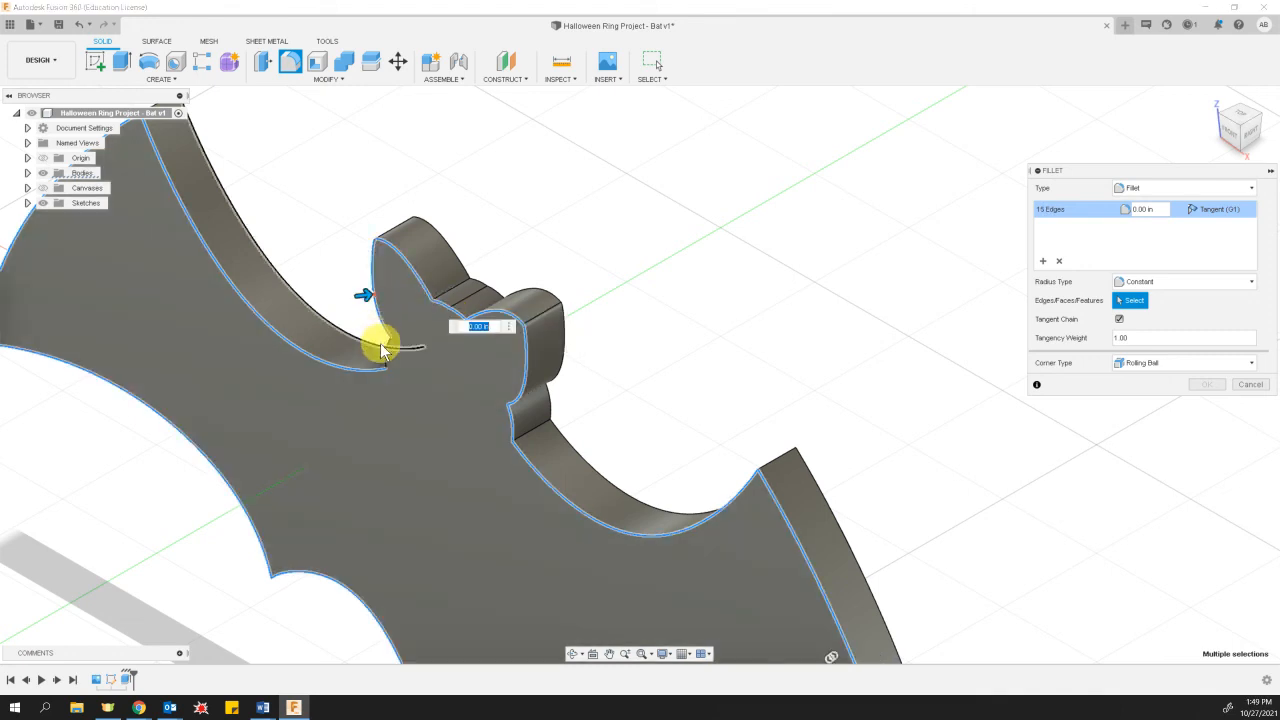
pyautogui.click(382, 345)
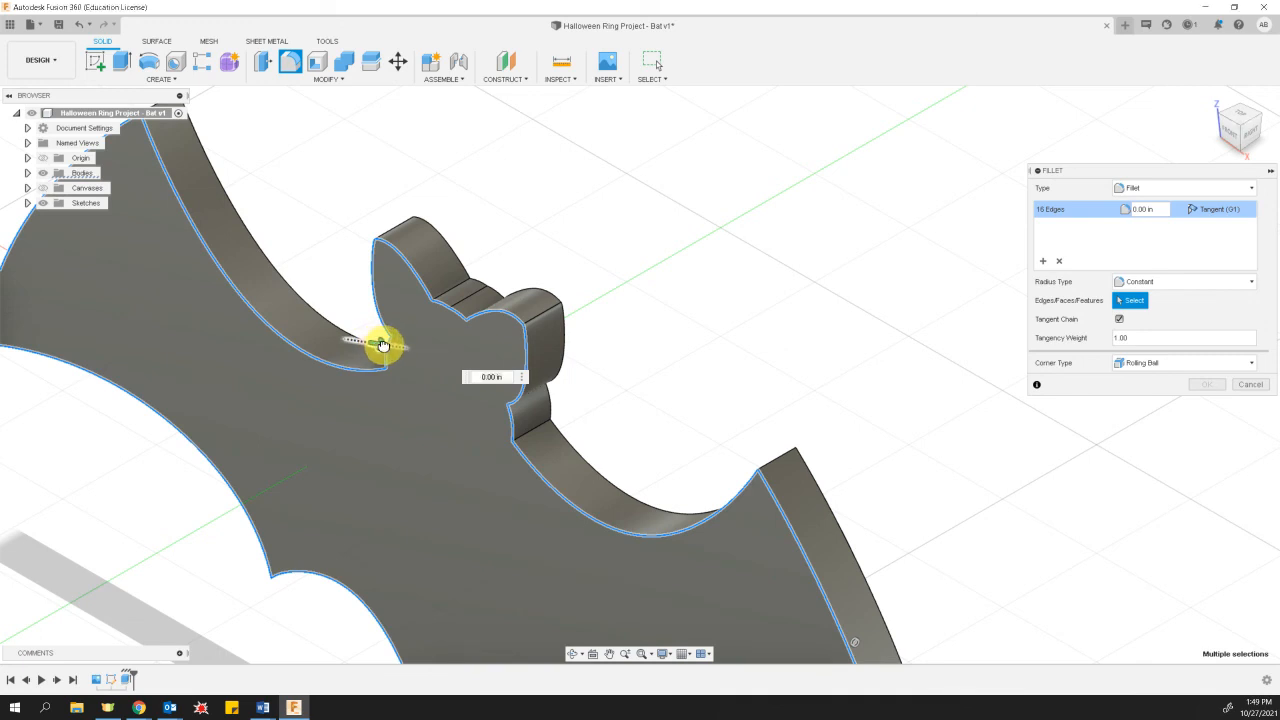
pyautogui.moveTo(382, 345); pyautogui.dragTo(390, 347)
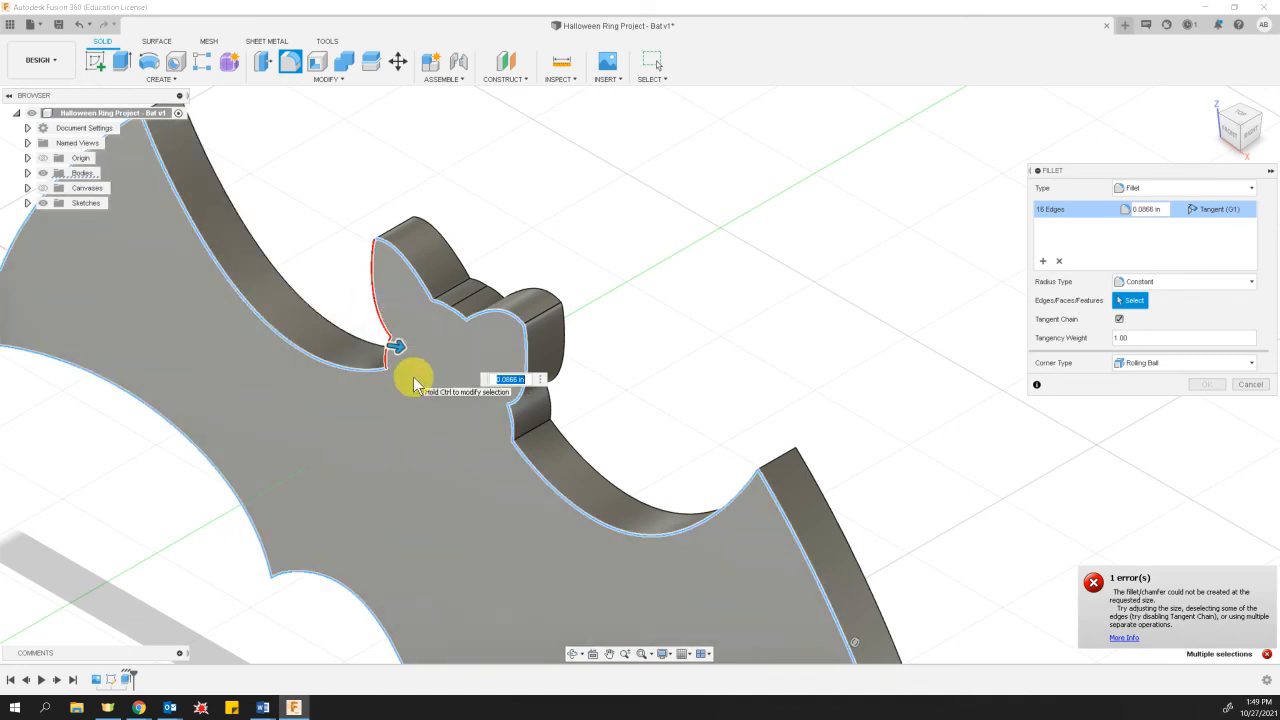
pyautogui.press('Escape')
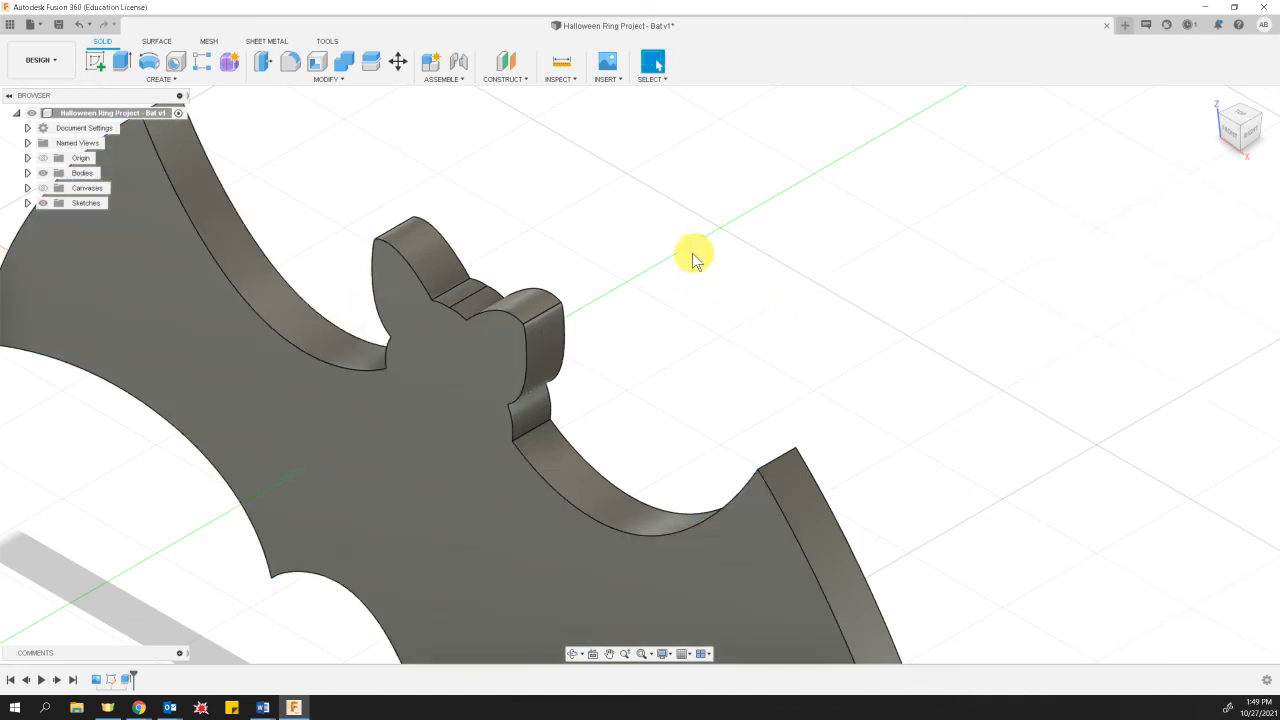
# Try to fillet all edges of the bat body's front face by selecting the whole face.
pyautogui.click(290, 61)
pyautogui.click(400, 500)
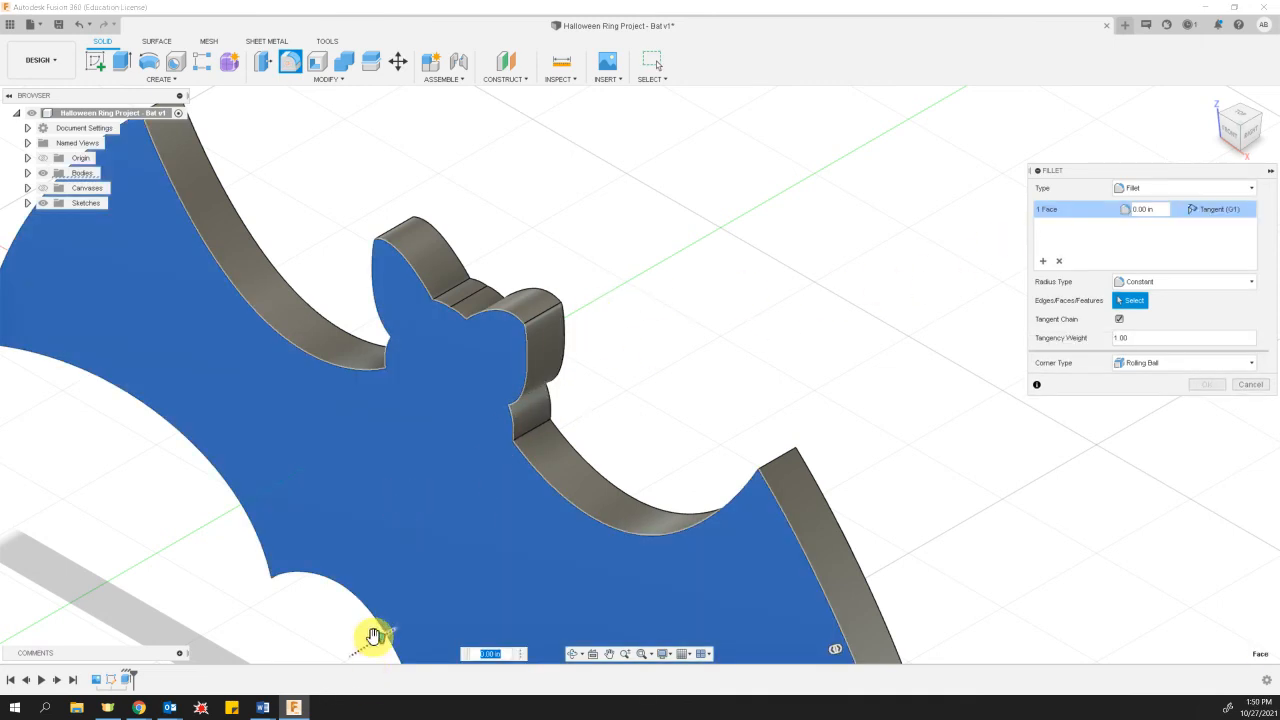
pyautogui.moveTo(373, 637)
pyautogui.mouseDown()
pyautogui.moveTo(400, 630)
pyautogui.moveTo(381, 638)
pyautogui.mouseUp()
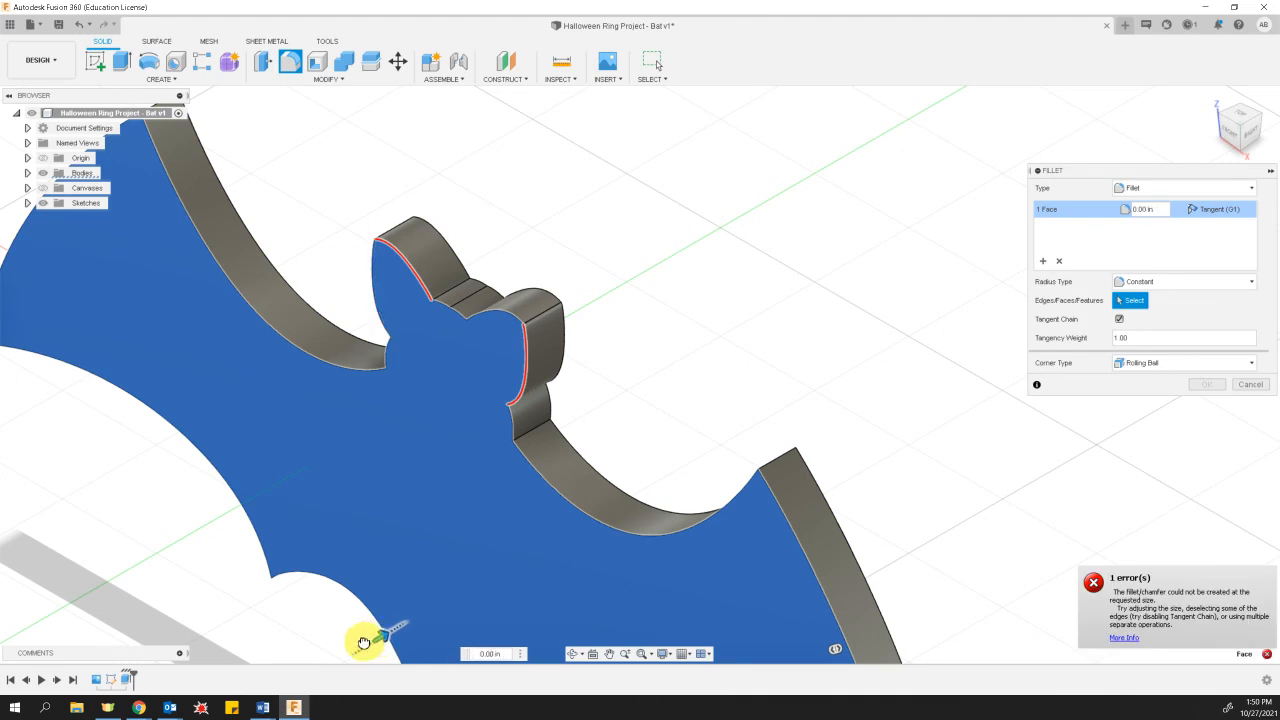
pyautogui.press('Escape')
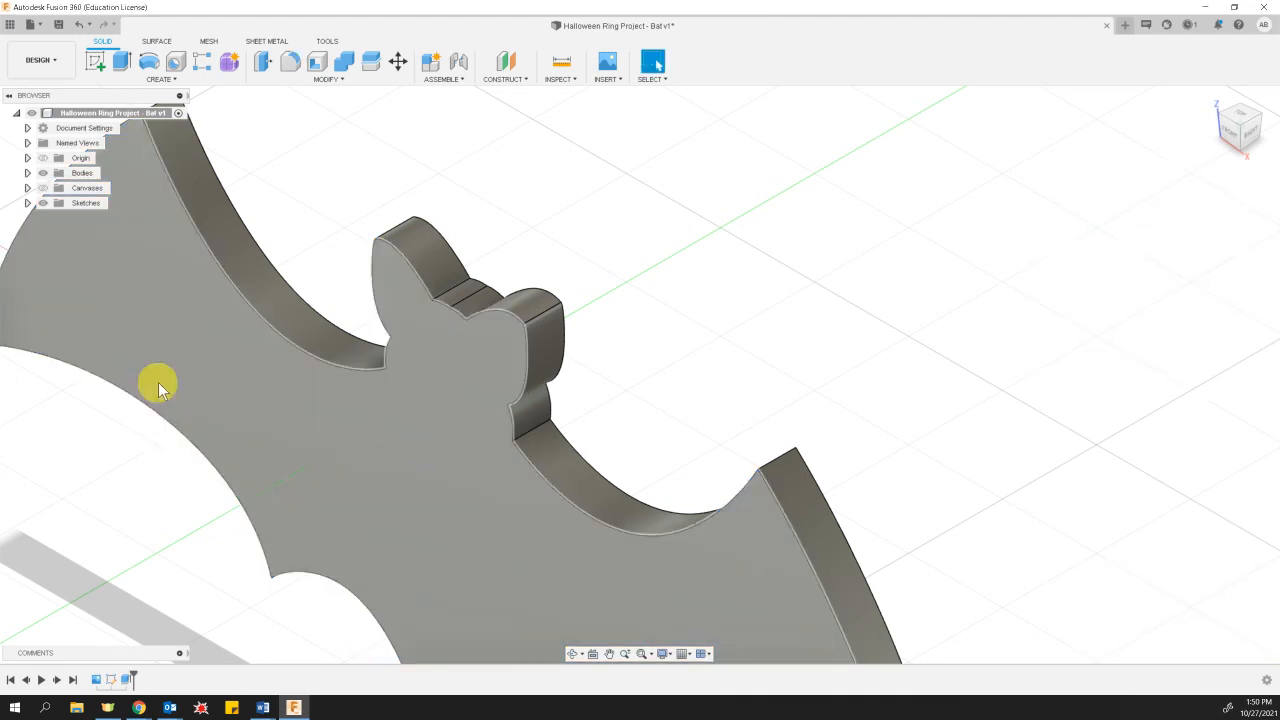
pyautogui.scroll(-5, 963, 277)
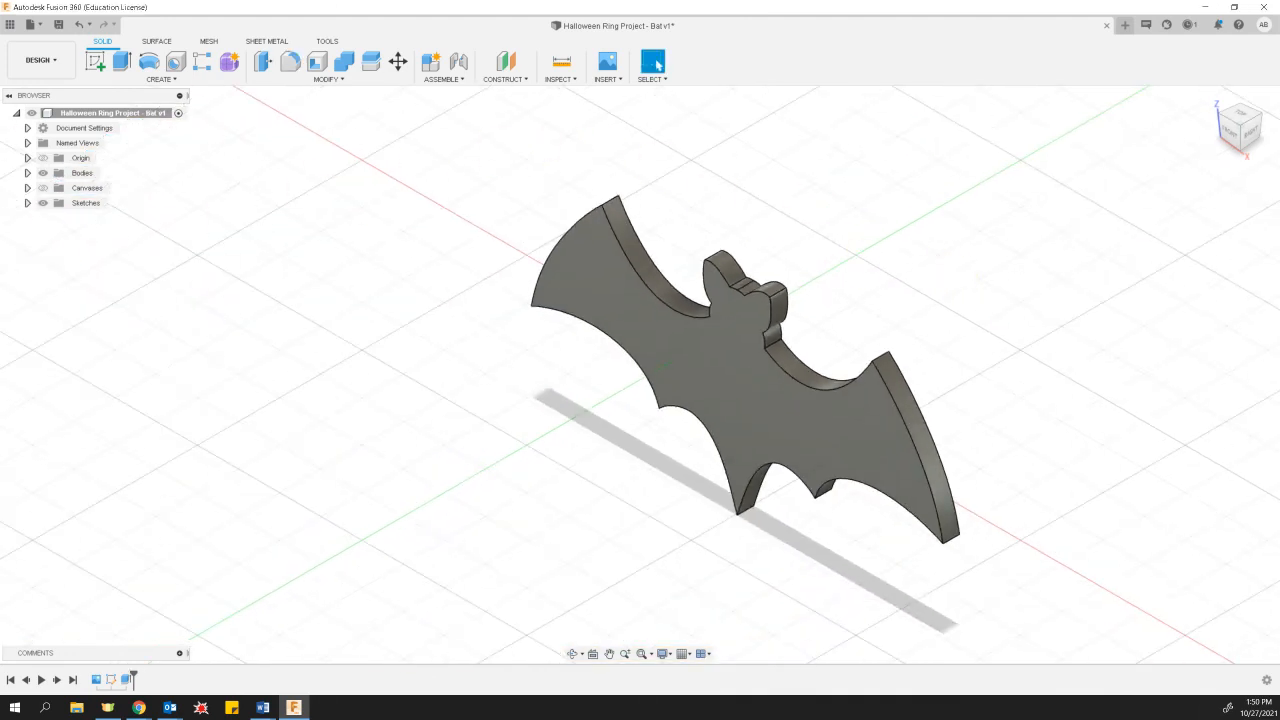